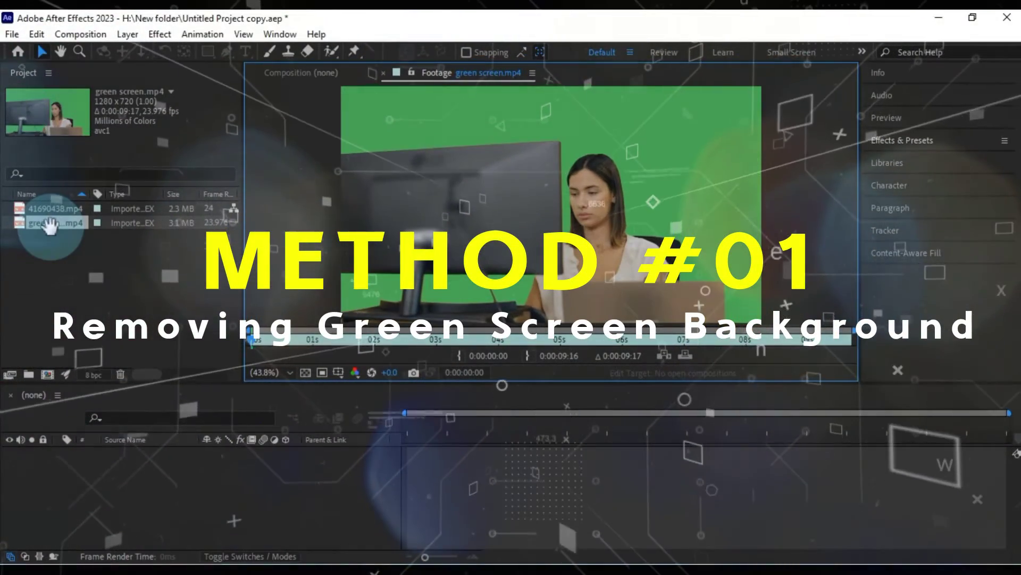
Play the green screen.mp4 clip of the woman at her desk in the Footage viewer.
{"action": "key", "text": "space"}
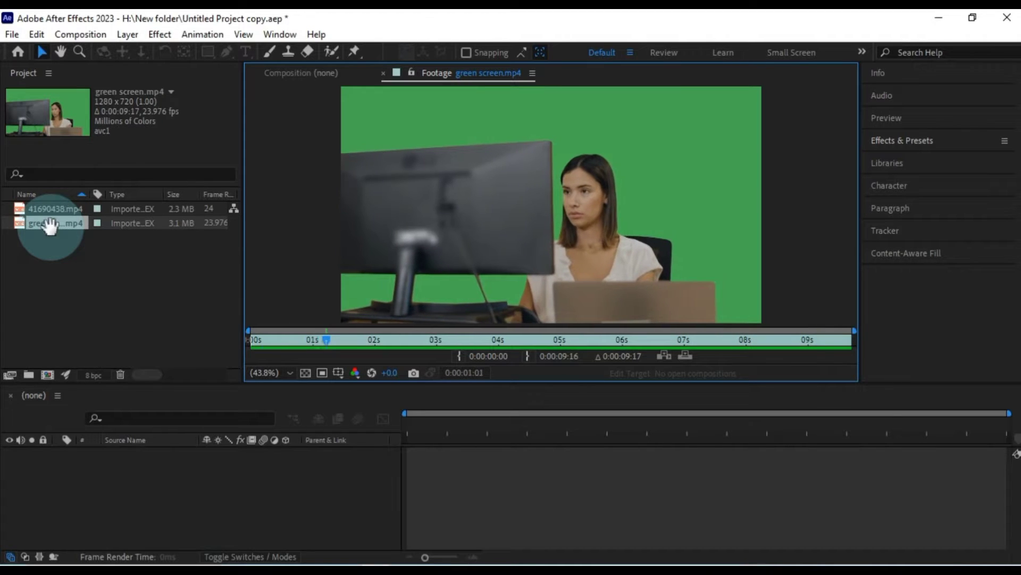
Create a 'green screen' composition from green screen.mp4 and select its layer.
{"action": "left_click", "coordinate": [50, 223]}
{"action": "left_click_drag", "start_coordinate": [50, 223], "coordinate": [120, 458]}
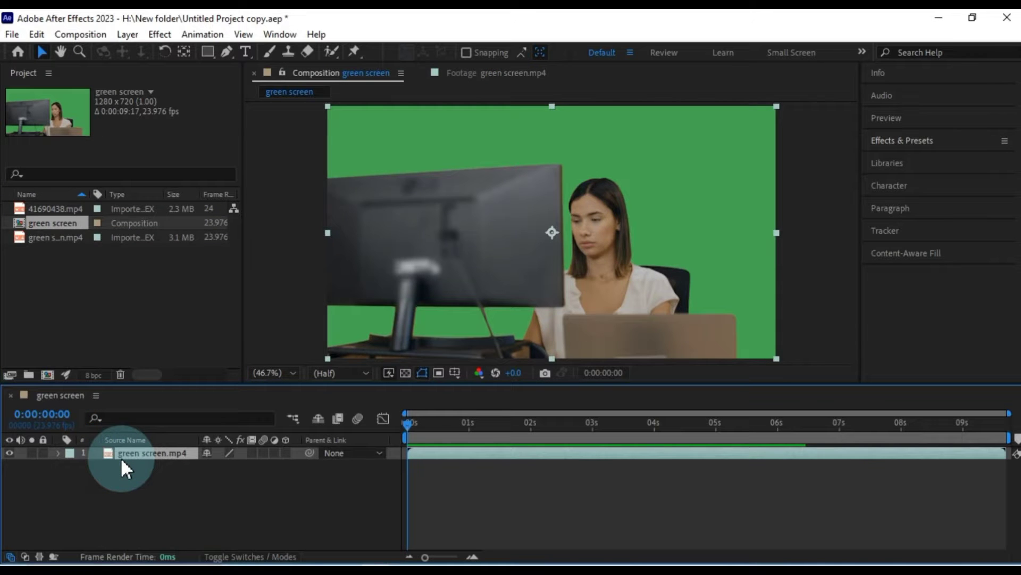
{"action": "left_click_drag", "start_coordinate": [405, 423], "coordinate": [403, 467]}
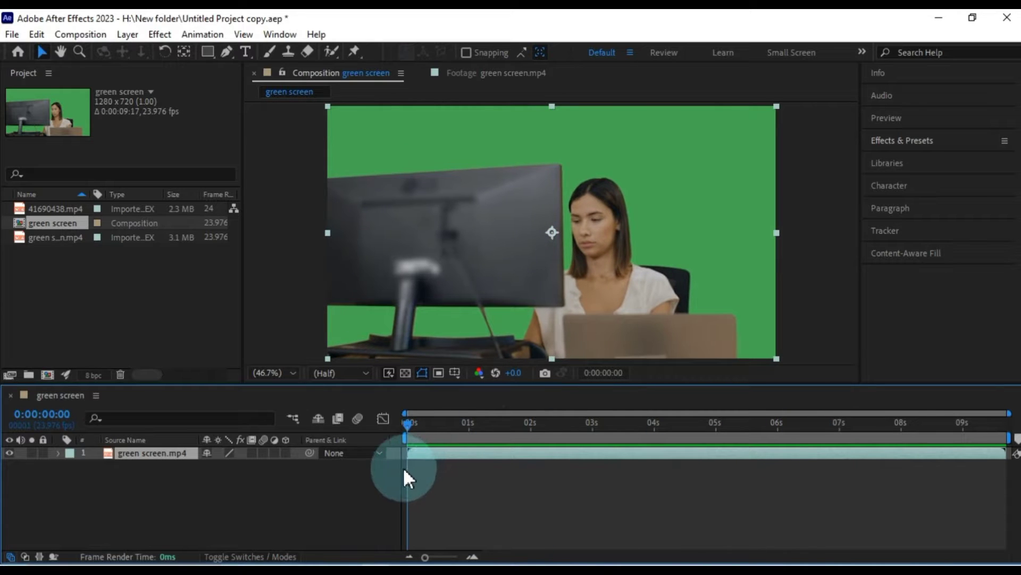
{"action": "left_click", "coordinate": [140, 469]}
{"action": "left_click", "coordinate": [706, 258]}
{"action": "left_click", "coordinate": [919, 140]}
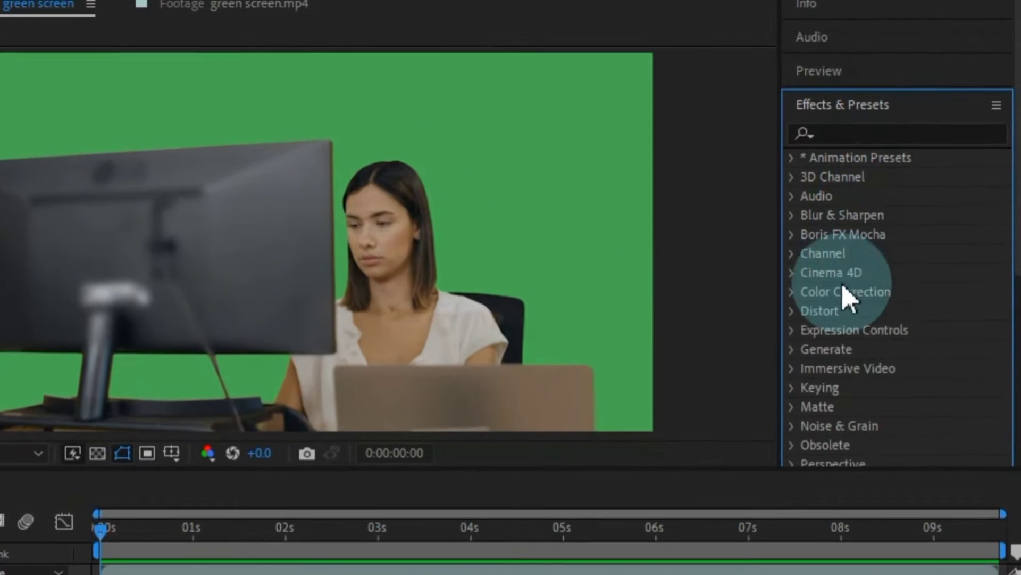
Drag Keylight (1.2) from the Keying category onto the green screen.mp4 layer.
{"action": "left_click", "coordinate": [792, 390]}
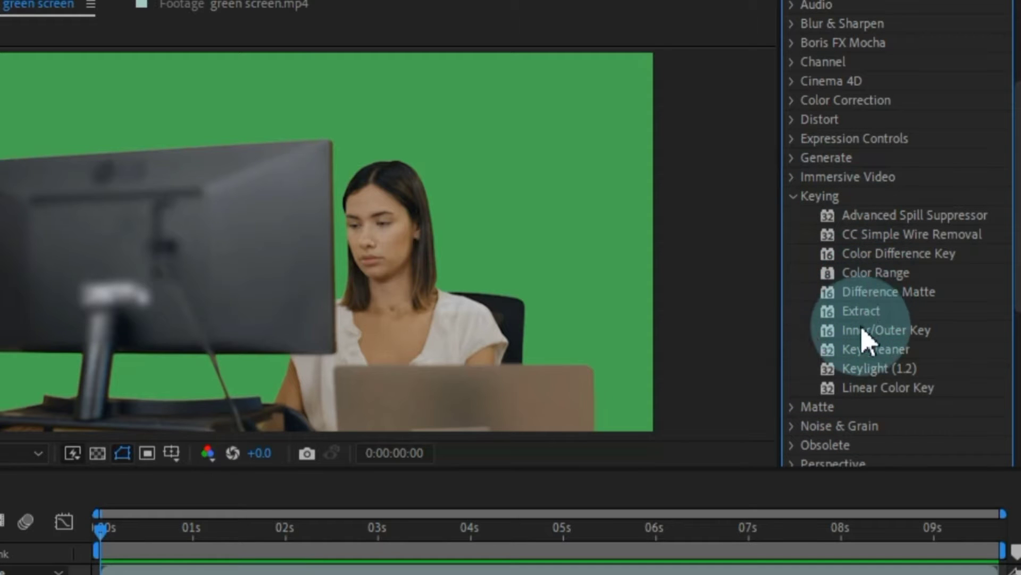
{"action": "left_click", "coordinate": [860, 372]}
{"action": "left_click_drag", "start_coordinate": [863, 382], "coordinate": [218, 408]}
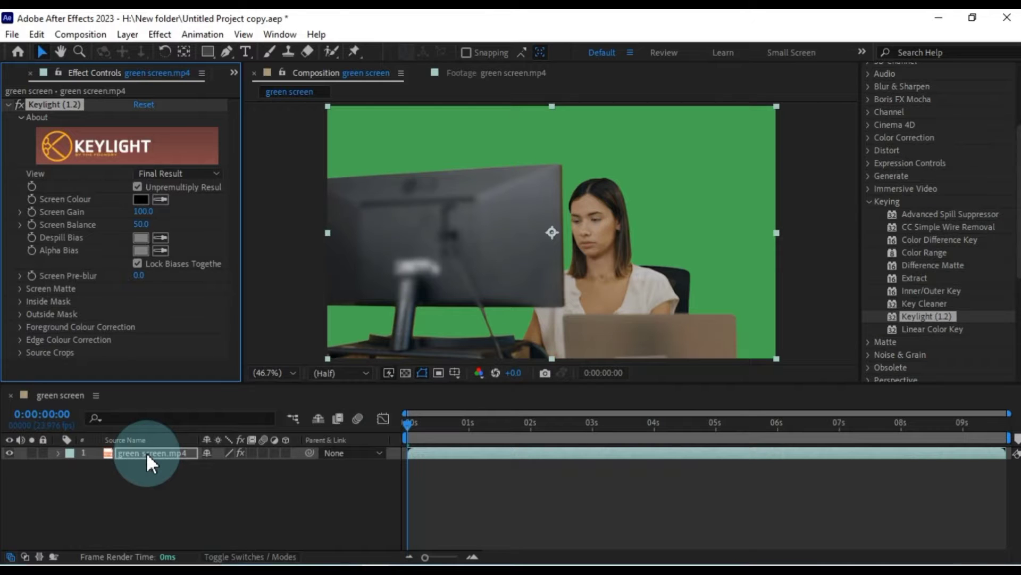
{"action": "left_click", "coordinate": [501, 292]}
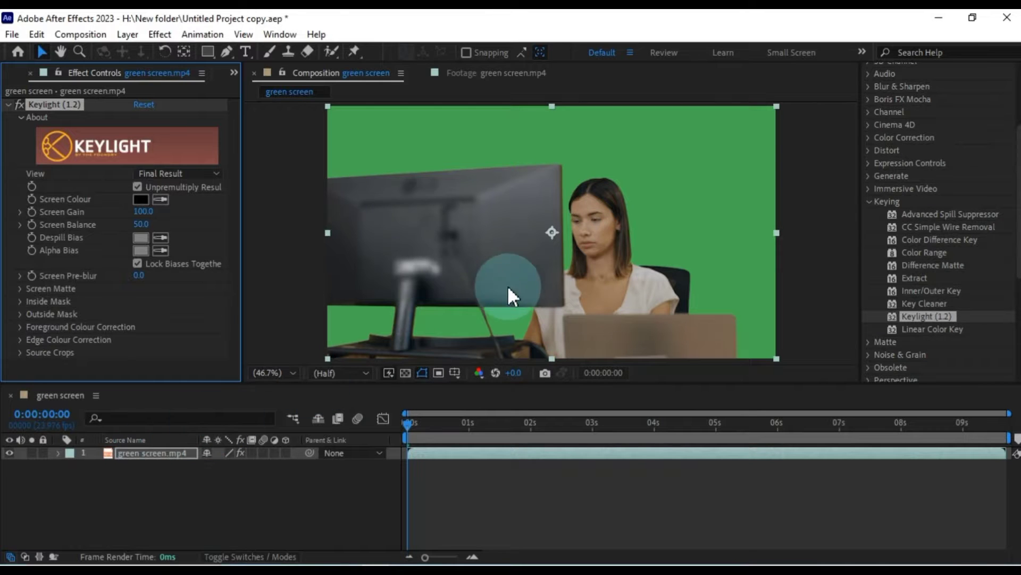
{"action": "left_click", "coordinate": [211, 216]}
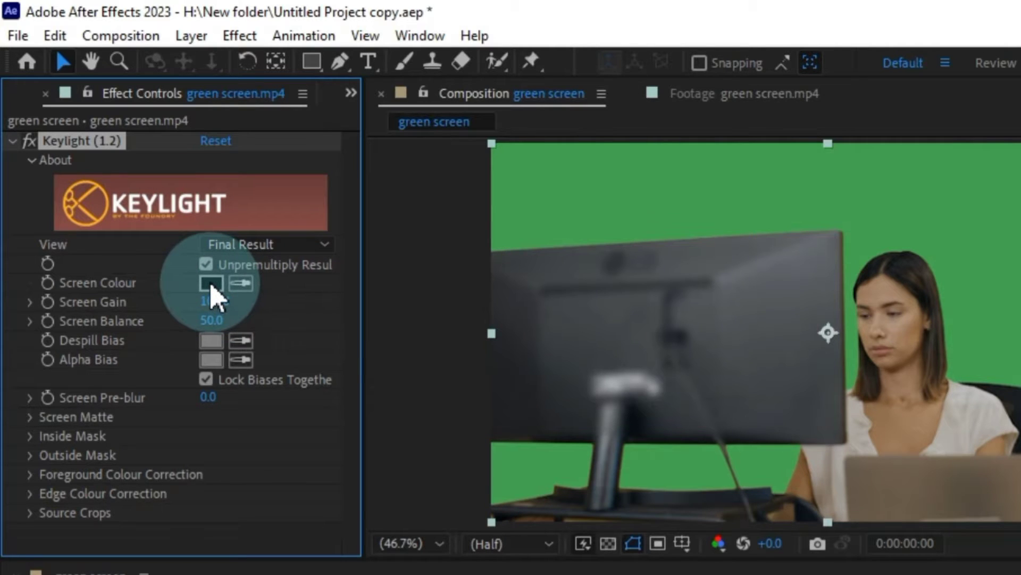
Pick a light green as Keylight's Screen Colour in the colour picker.
{"action": "left_click", "coordinate": [211, 283]}
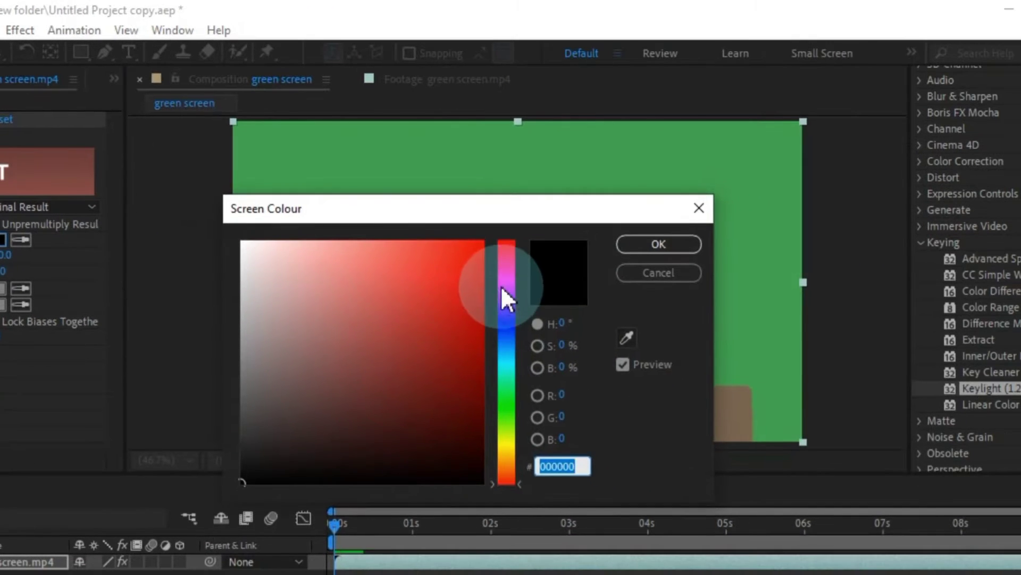
{"action": "left_click_drag", "start_coordinate": [561, 302], "coordinate": [578, 391]}
{"action": "left_click_drag", "start_coordinate": [519, 379], "coordinate": [508, 415]}
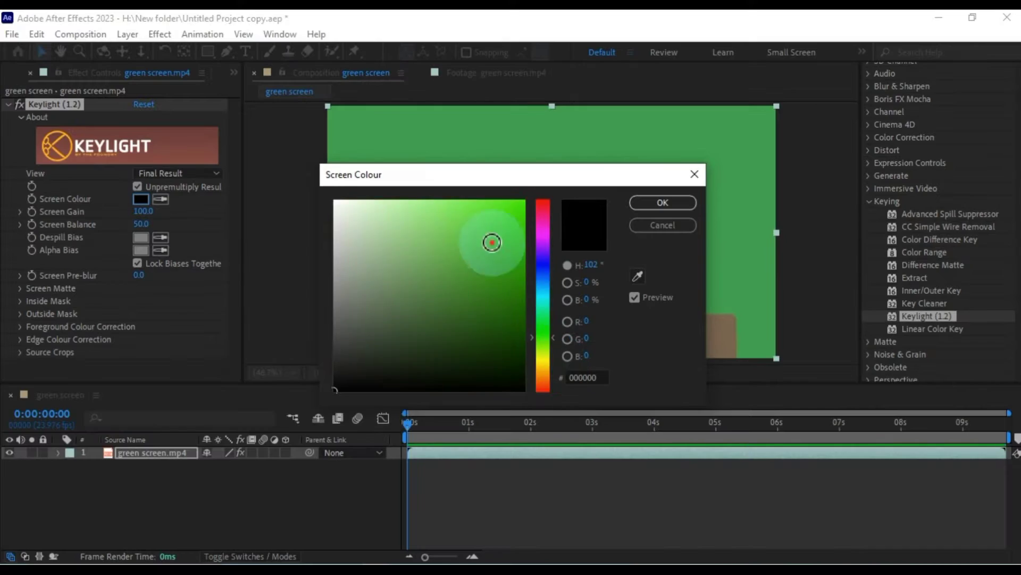
{"action": "mouse_move", "coordinate": [492, 243]}
{"action": "left_mouse_down"}
{"action": "mouse_move", "coordinate": [504, 210]}
{"action": "mouse_move", "coordinate": [492, 235]}
{"action": "mouse_move", "coordinate": [447, 240]}
{"action": "left_mouse_up"}
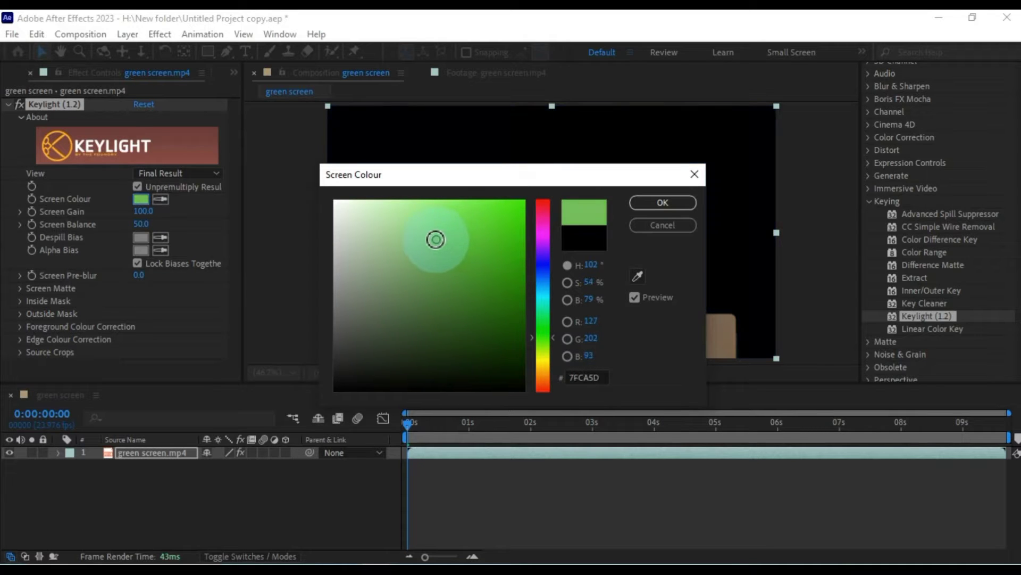
{"action": "left_click_drag", "start_coordinate": [502, 172], "coordinate": [290, 290]}
{"action": "left_click", "coordinate": [223, 354]}
{"action": "mouse_move", "coordinate": [224, 354]}
{"action": "left_mouse_down"}
{"action": "mouse_move", "coordinate": [292, 342]}
{"action": "mouse_move", "coordinate": [176, 337]}
{"action": "mouse_move", "coordinate": [281, 438]}
{"action": "mouse_move", "coordinate": [152, 351]}
{"action": "mouse_move", "coordinate": [121, 315]}
{"action": "mouse_move", "coordinate": [232, 333]}
{"action": "mouse_move", "coordinate": [288, 359]}
{"action": "mouse_move", "coordinate": [297, 343]}
{"action": "mouse_move", "coordinate": [262, 342]}
{"action": "mouse_move", "coordinate": [246, 363]}
{"action": "mouse_move", "coordinate": [256, 380]}
{"action": "mouse_move", "coordinate": [222, 367]}
{"action": "mouse_move", "coordinate": [223, 351]}
{"action": "left_mouse_up"}
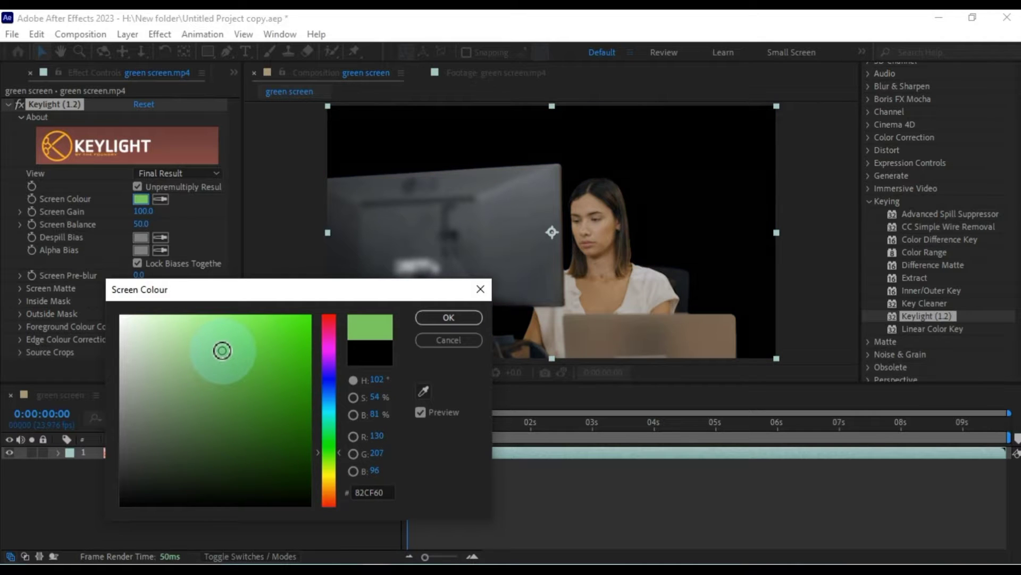
{"action": "left_click", "coordinate": [426, 316]}
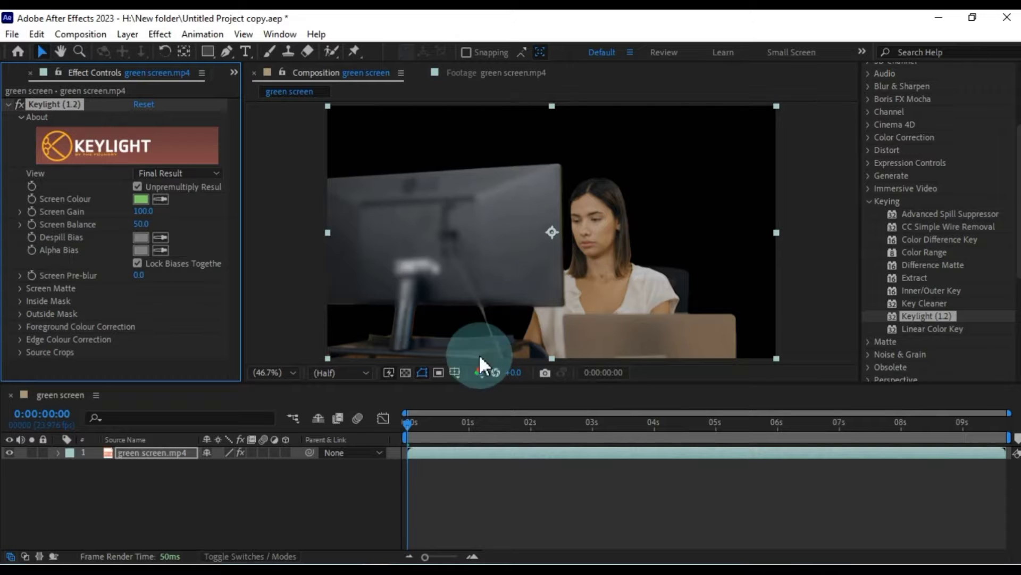
Undo the manual colour and eyedropper-sample the green backdrop as Screen Colour, leaving Despill Bias unchanged.
{"action": "key", "text": "ctrl+z"}
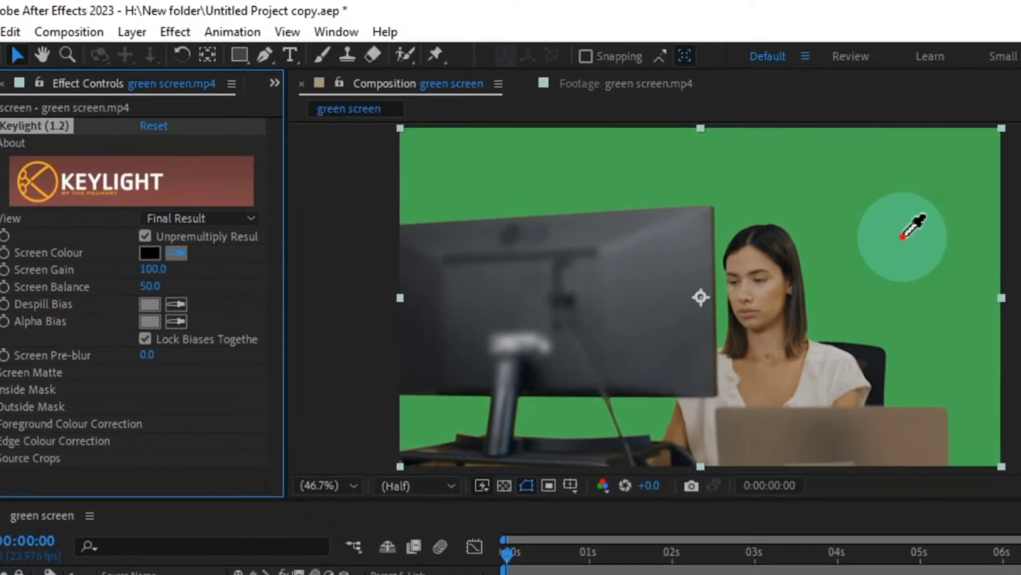
{"action": "left_click", "coordinate": [904, 235]}
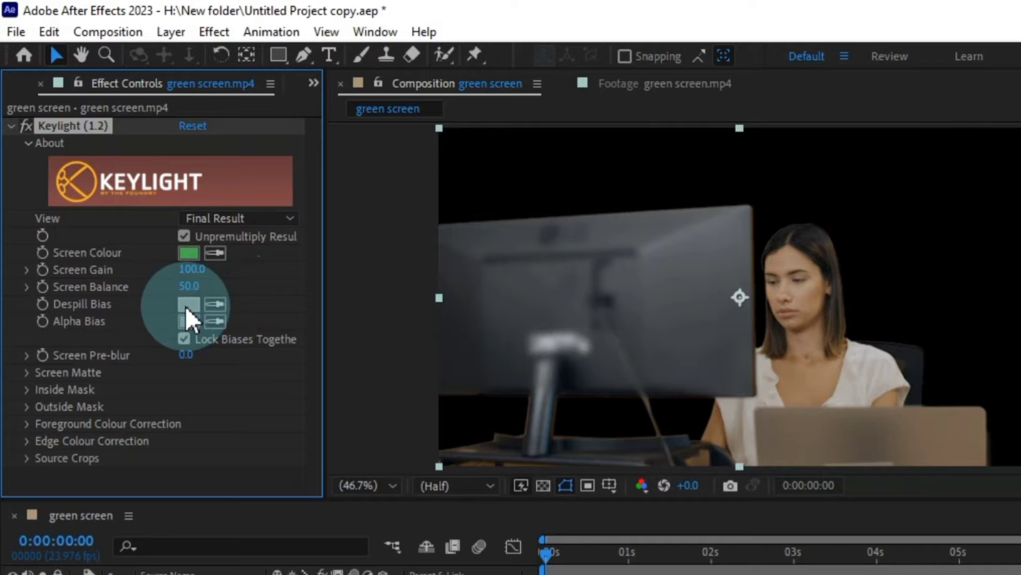
{"action": "left_click", "coordinate": [184, 306]}
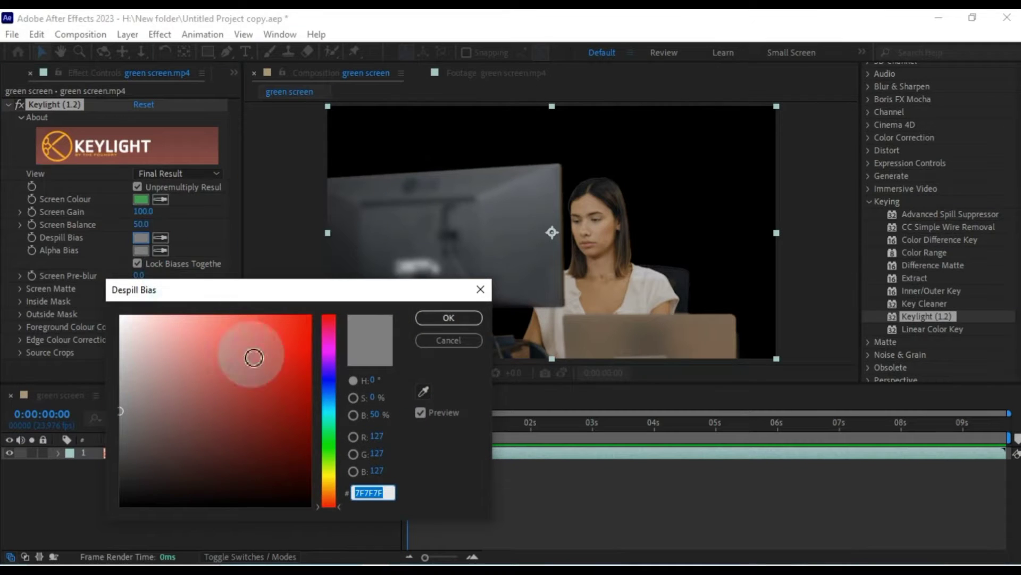
{"action": "left_click", "coordinate": [601, 411]}
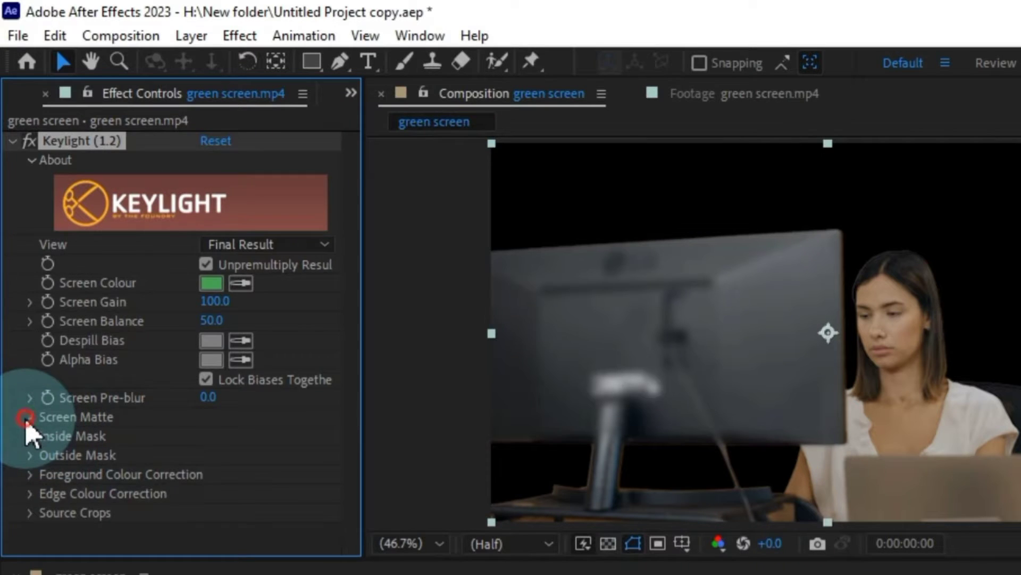
{"action": "left_click", "coordinate": [19, 290]}
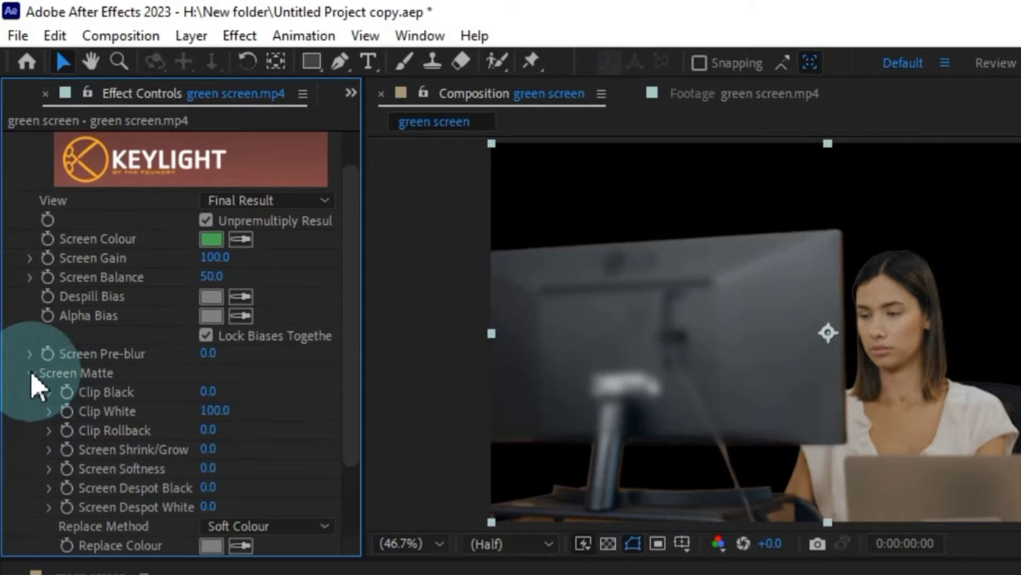
{"action": "mouse_move", "coordinate": [210, 449]}
{"action": "left_mouse_down"}
{"action": "mouse_move", "coordinate": [401, 447]}
{"action": "mouse_move", "coordinate": [262, 449]}
{"action": "mouse_move", "coordinate": [178, 468]}
{"action": "mouse_move", "coordinate": [210, 461]}
{"action": "left_mouse_up"}
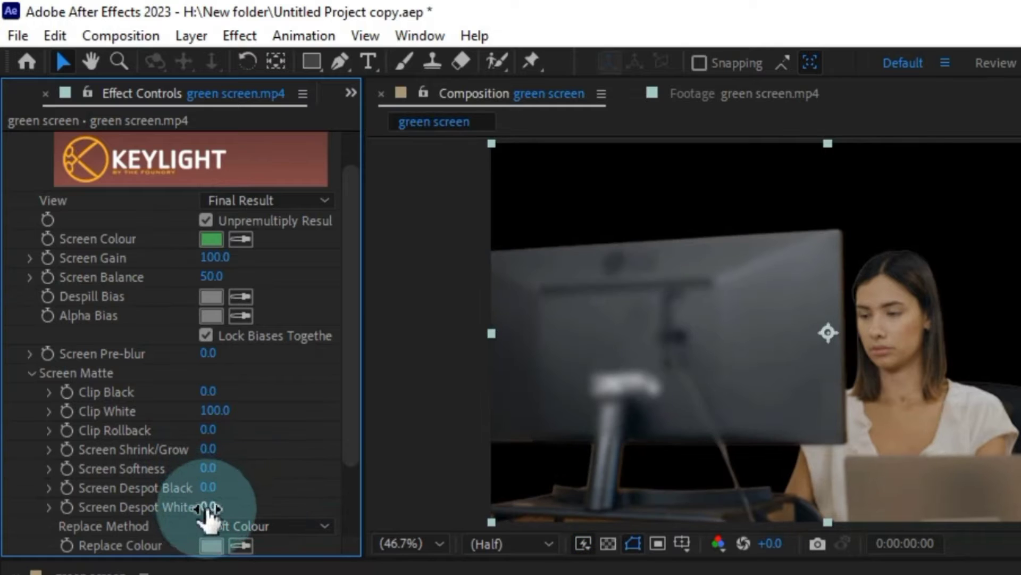
{"action": "left_click_drag", "start_coordinate": [207, 508], "coordinate": [246, 527]}
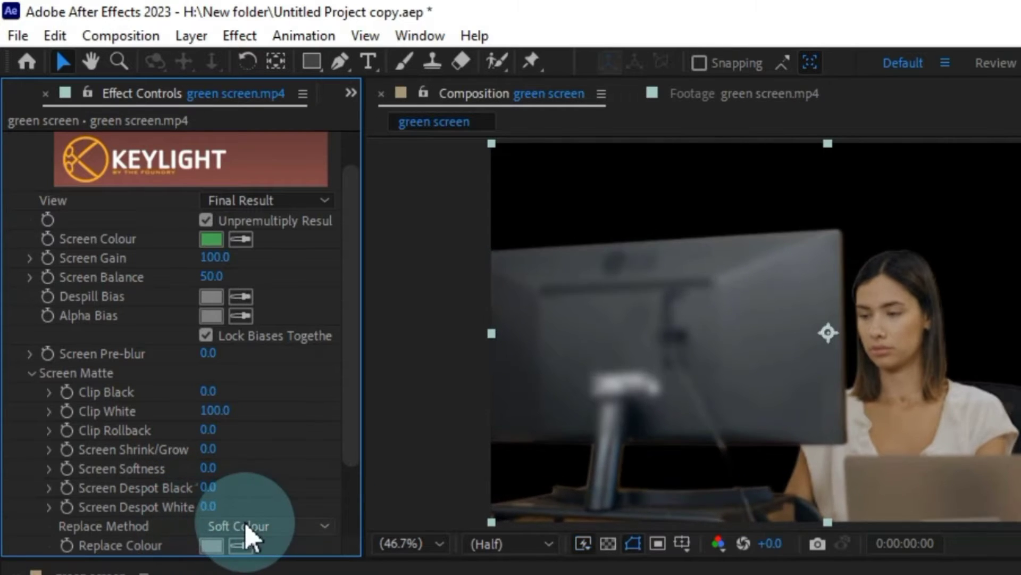
{"action": "left_click", "coordinate": [32, 372]}
{"action": "left_click", "coordinate": [31, 398]}
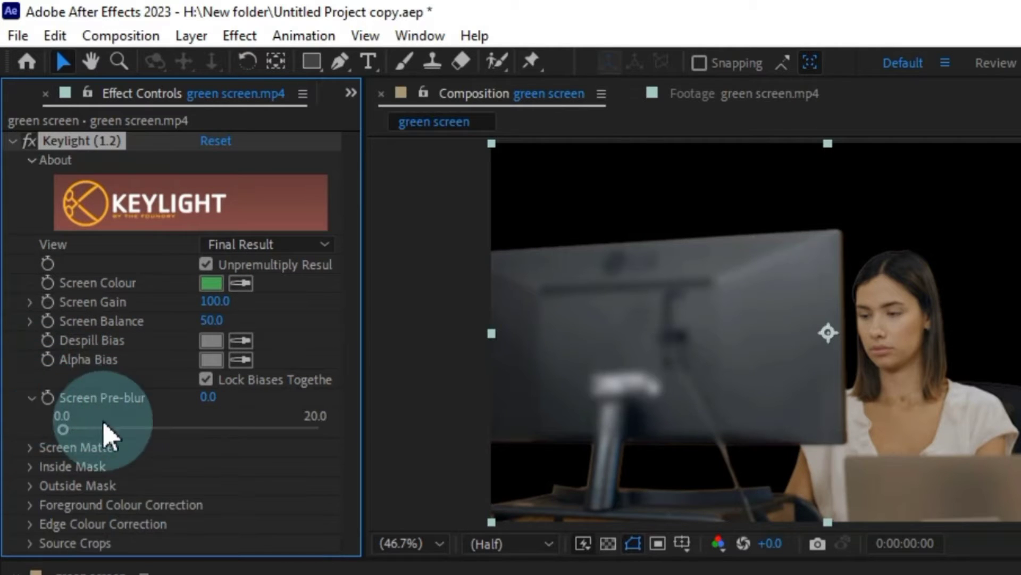
{"action": "left_click_drag", "start_coordinate": [75, 440], "coordinate": [266, 468]}
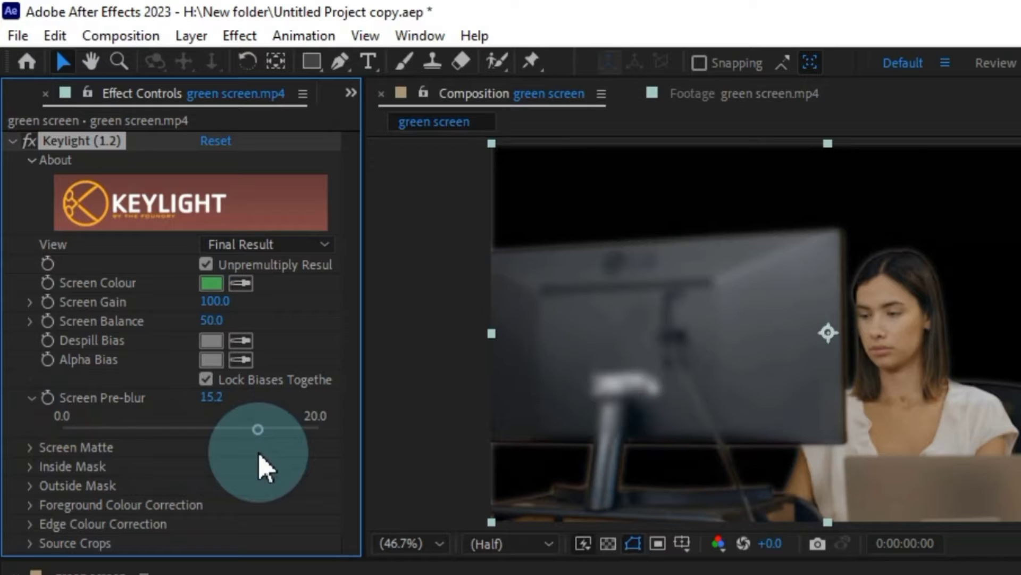
{"action": "left_click", "coordinate": [318, 429]}
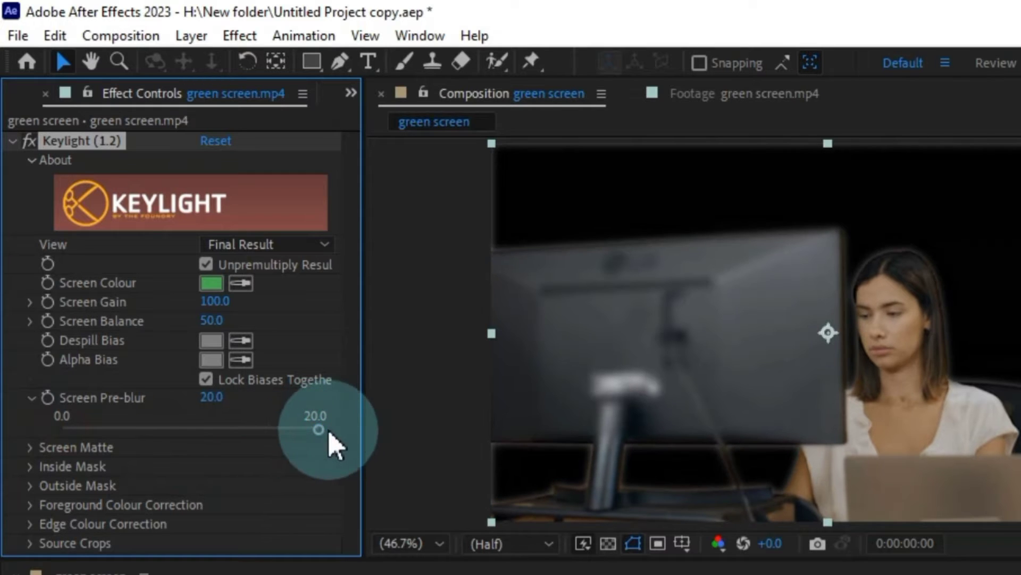
{"action": "left_click", "coordinate": [63, 428]}
{"action": "left_click", "coordinate": [31, 398]}
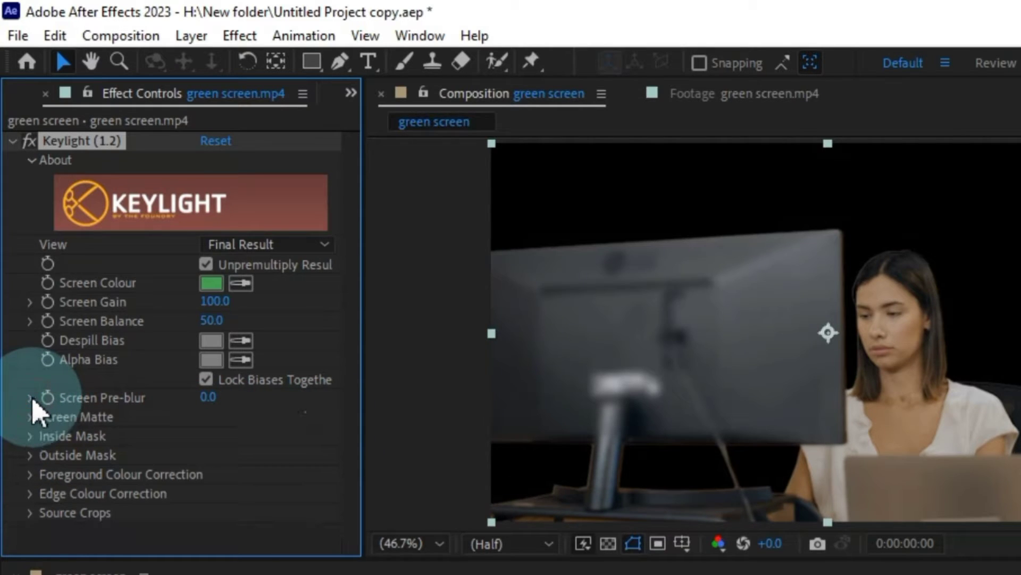
{"action": "left_click", "coordinate": [31, 436]}
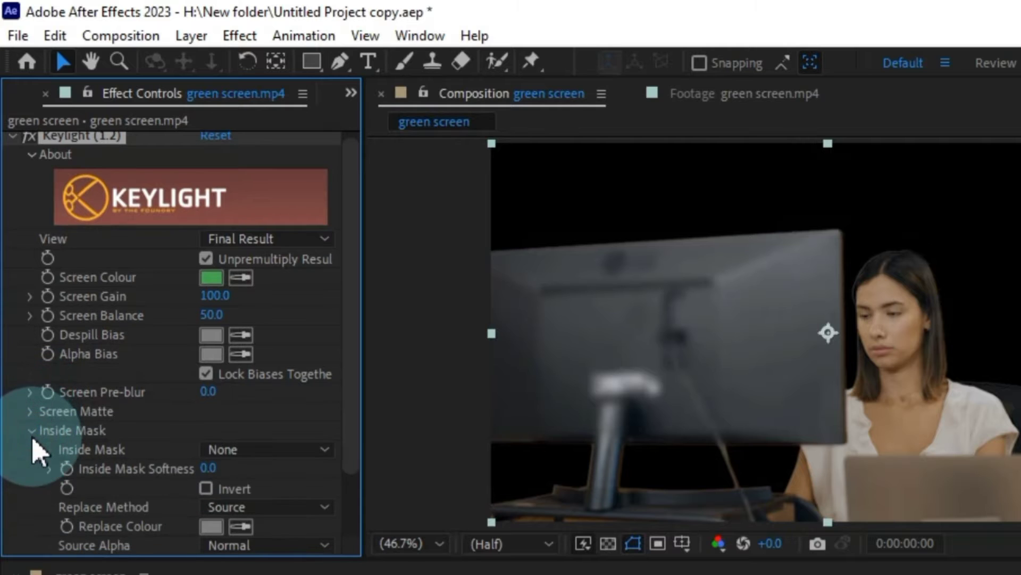
{"action": "scroll", "coordinate": [60, 470], "scroll_direction": "down", "scroll_amount": 2}
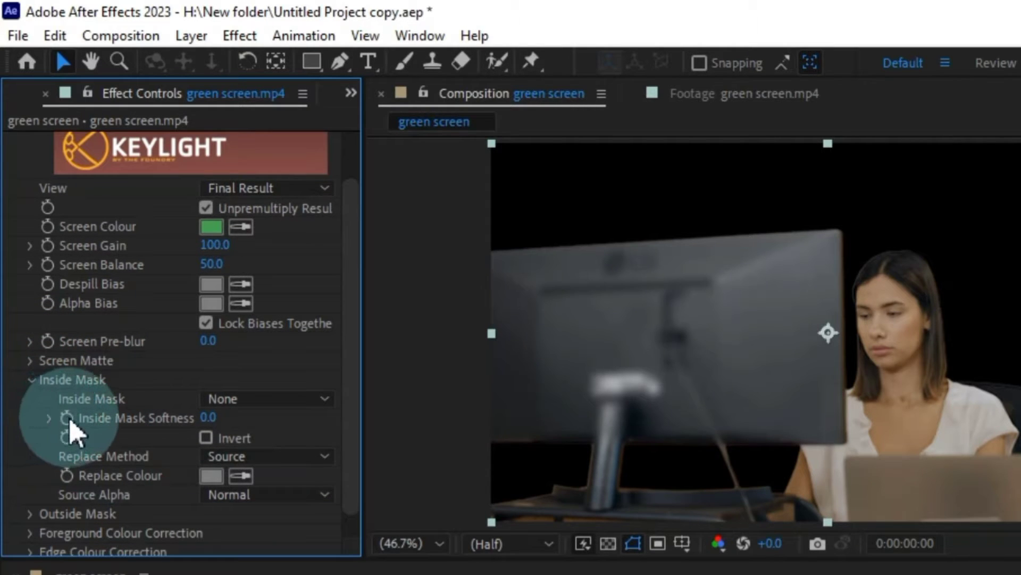
{"action": "left_click_drag", "start_coordinate": [212, 420], "coordinate": [198, 439]}
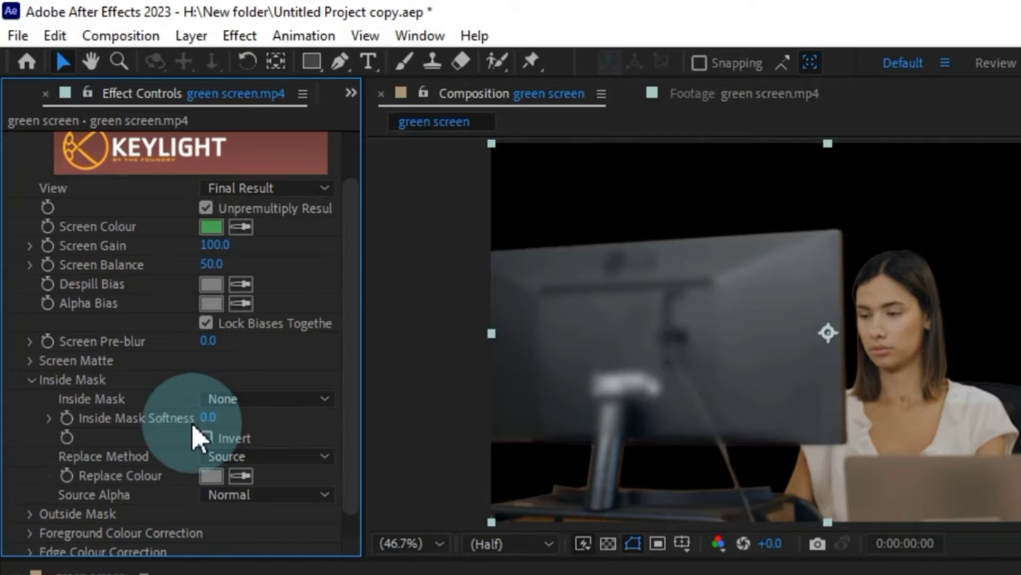
{"action": "left_click", "coordinate": [31, 379]}
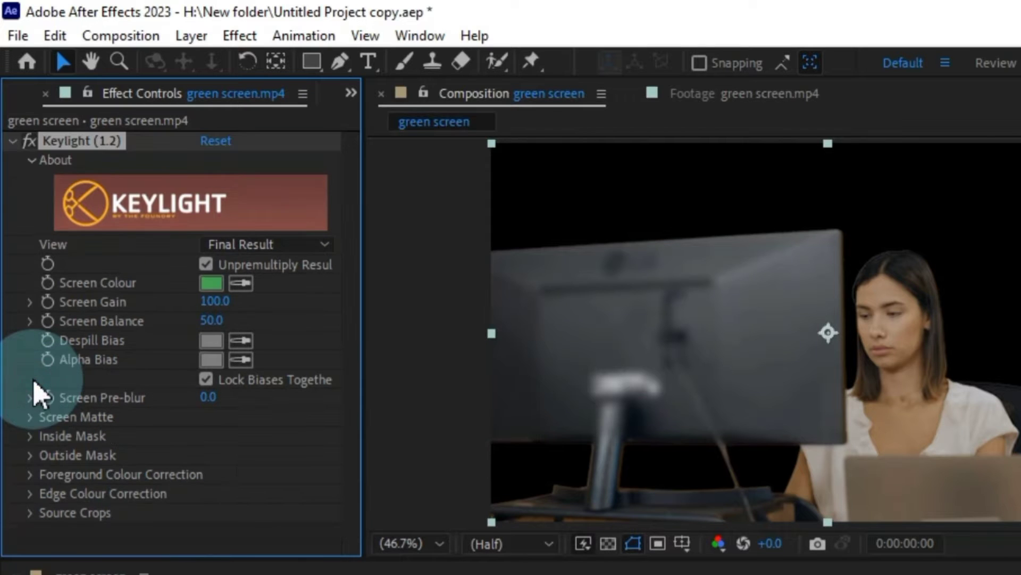
{"action": "left_click", "coordinate": [30, 475]}
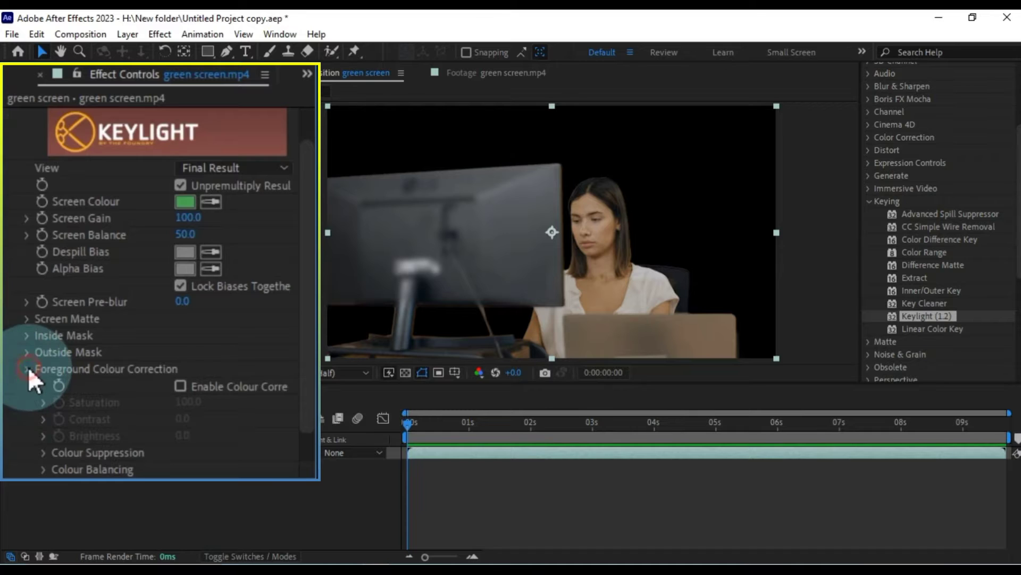
{"action": "left_click", "coordinate": [29, 369]}
{"action": "left_click", "coordinate": [27, 440]}
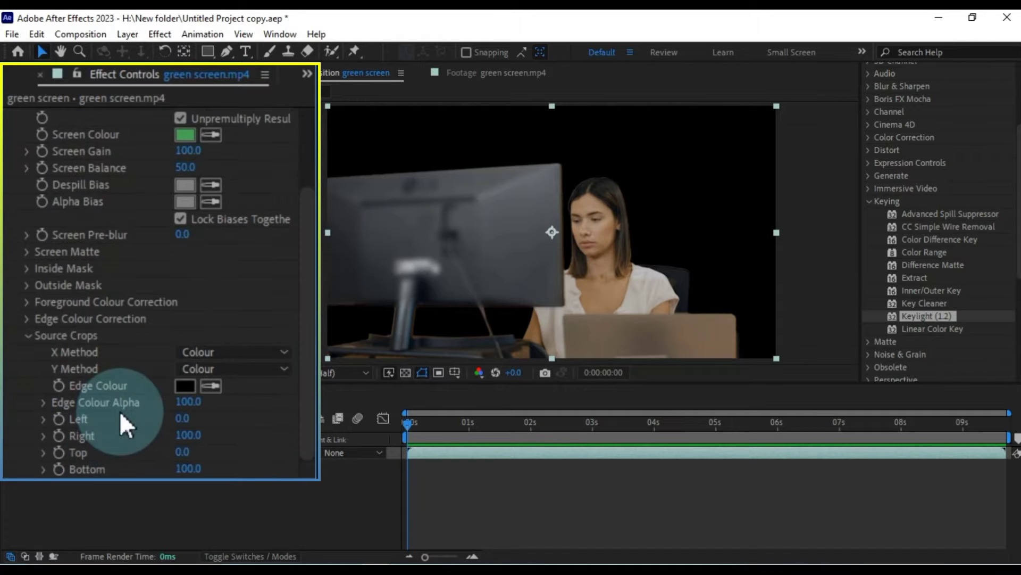
{"action": "left_click_drag", "start_coordinate": [186, 438], "coordinate": [208, 439]}
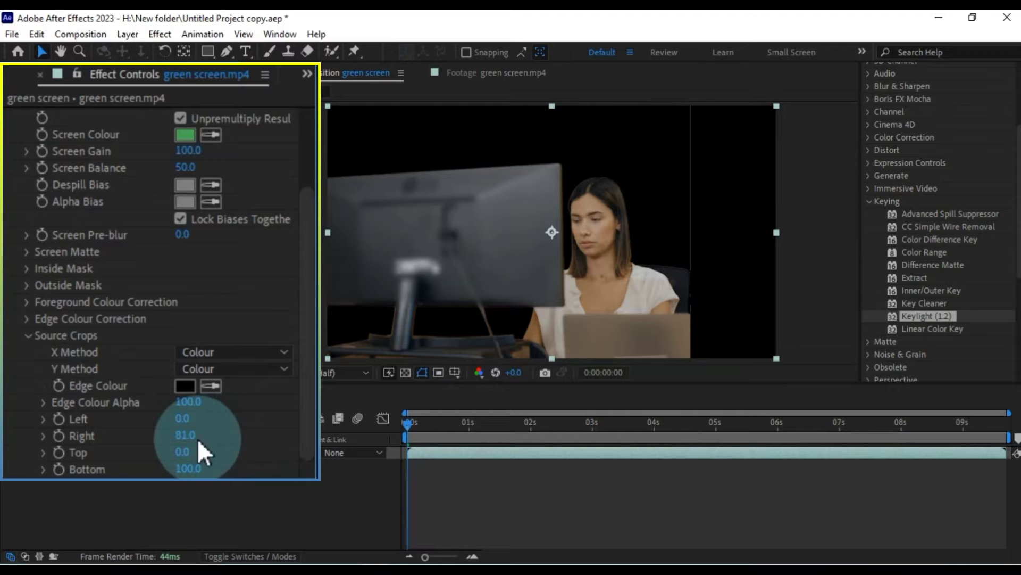
{"action": "left_click_drag", "start_coordinate": [186, 451], "coordinate": [226, 475]}
{"action": "left_click_drag", "start_coordinate": [182, 419], "coordinate": [225, 420]}
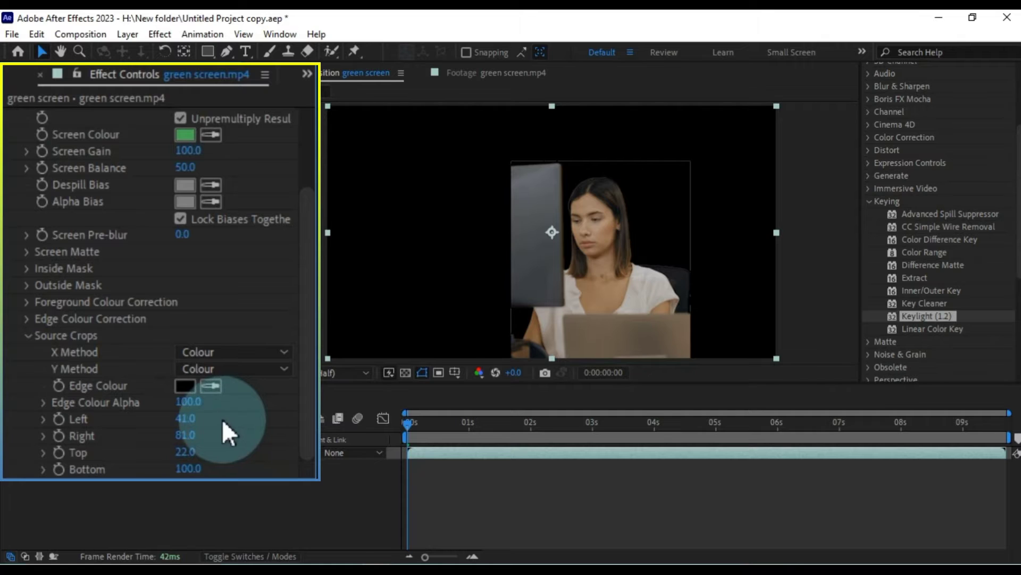
{"action": "left_click_drag", "start_coordinate": [577, 263], "coordinate": [659, 264]}
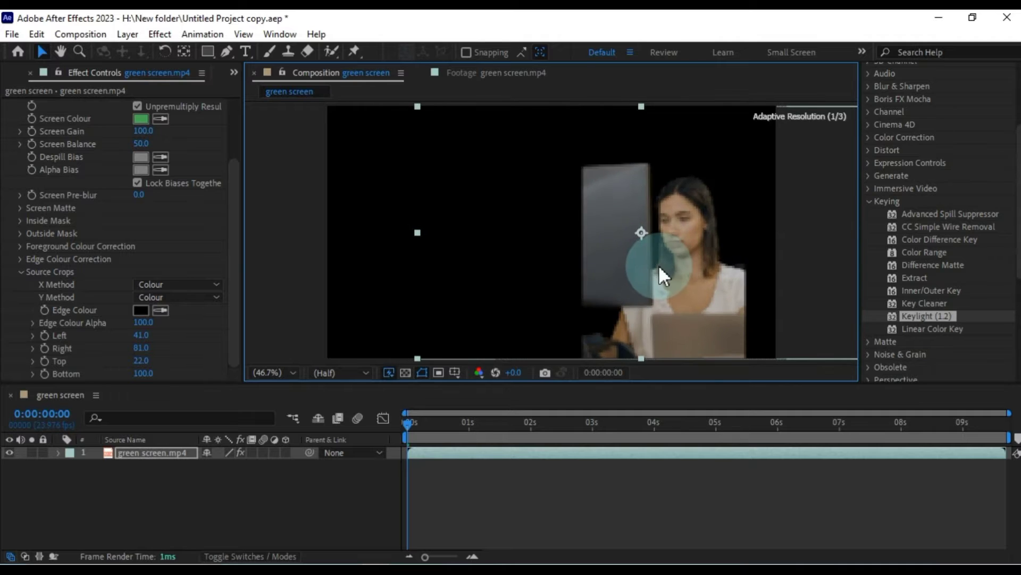
{"action": "left_click_drag", "start_coordinate": [419, 108], "coordinate": [702, 307]}
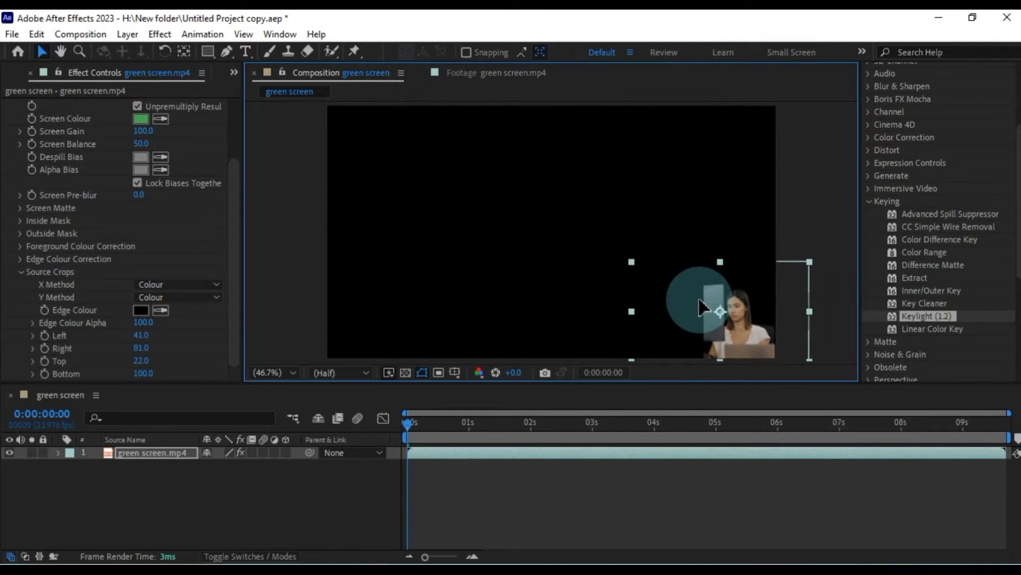
{"action": "key", "text": "ctrl+z"}
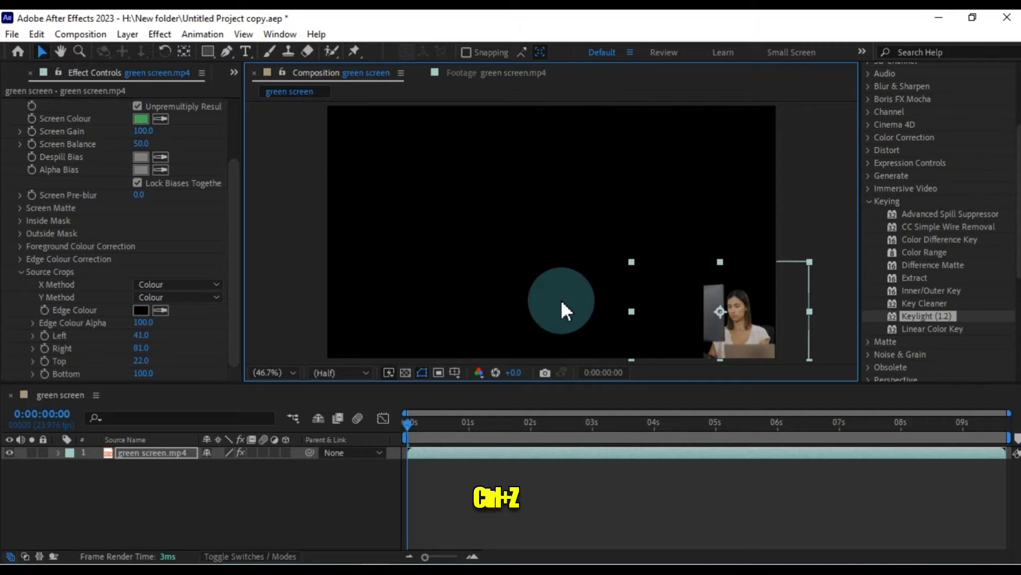
{"action": "key", "text": "ctrl+z"}
{"action": "key", "text": "ctrl+z"}
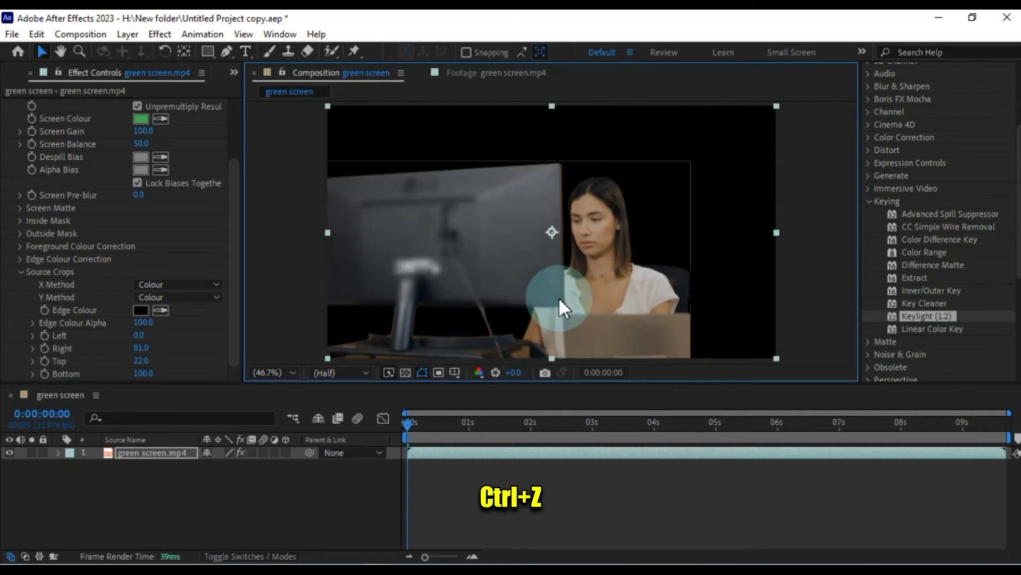
{"action": "key", "text": "ctrl+z"}
{"action": "key", "text": "ctrl+z"}
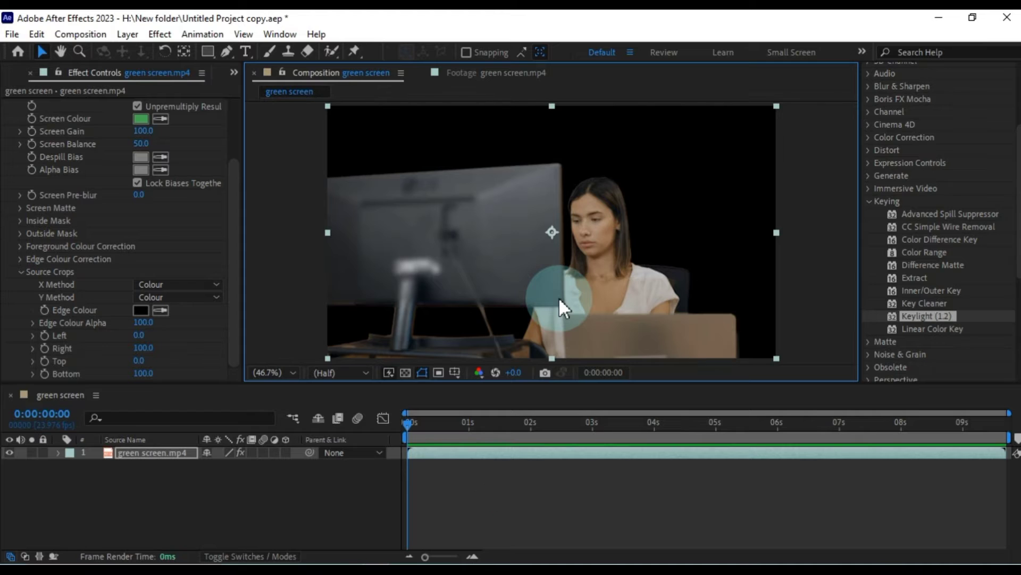
Collapse Source Crops, deselect the green-screen layer and close Effect Controls.
{"action": "left_click", "coordinate": [20, 272]}
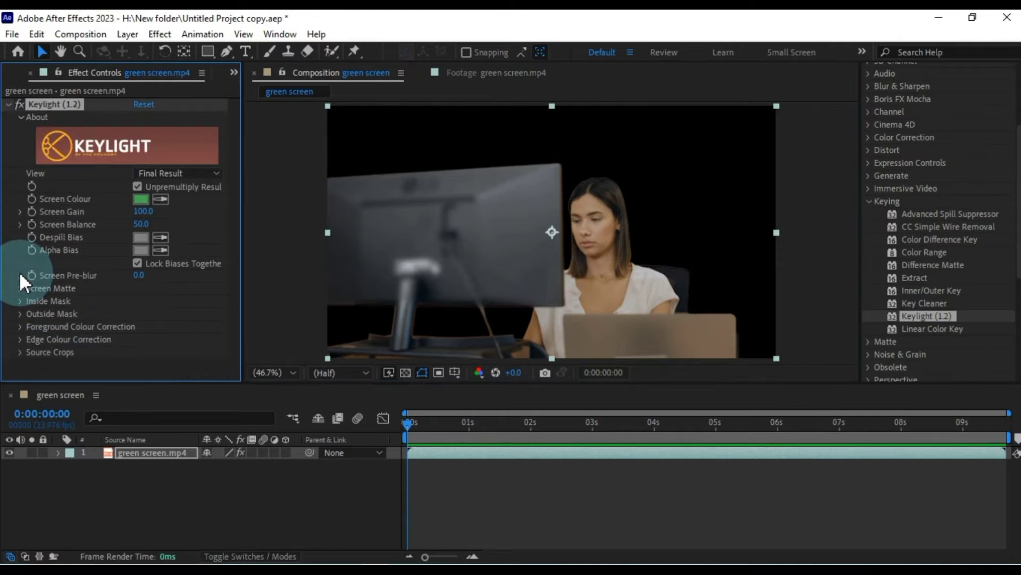
{"action": "left_click", "coordinate": [413, 493]}
{"action": "left_click", "coordinate": [118, 167]}
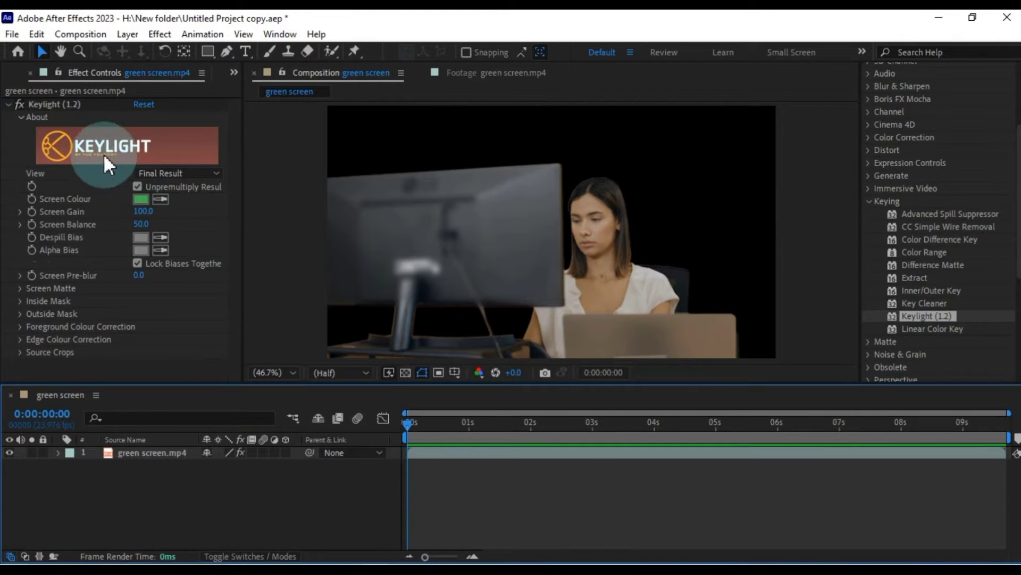
{"action": "left_click", "coordinate": [28, 71]}
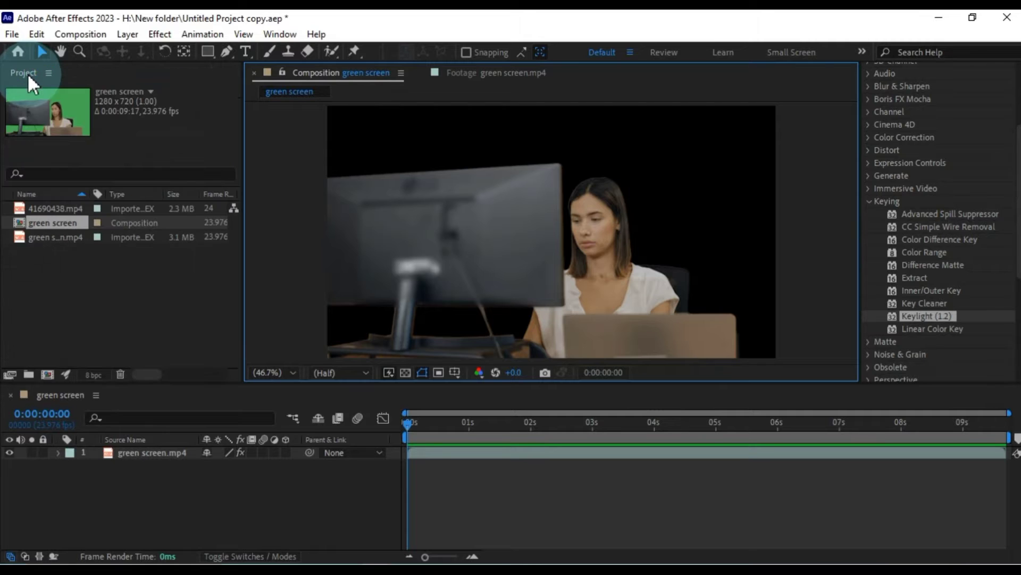
Place 41690438.mp4 as layer 2 beneath the keyed green-screen layer.
{"action": "left_click", "coordinate": [52, 264]}
{"action": "left_click_drag", "start_coordinate": [48, 208], "coordinate": [144, 355]}
{"action": "left_click_drag", "start_coordinate": [152, 442], "coordinate": [151, 461]}
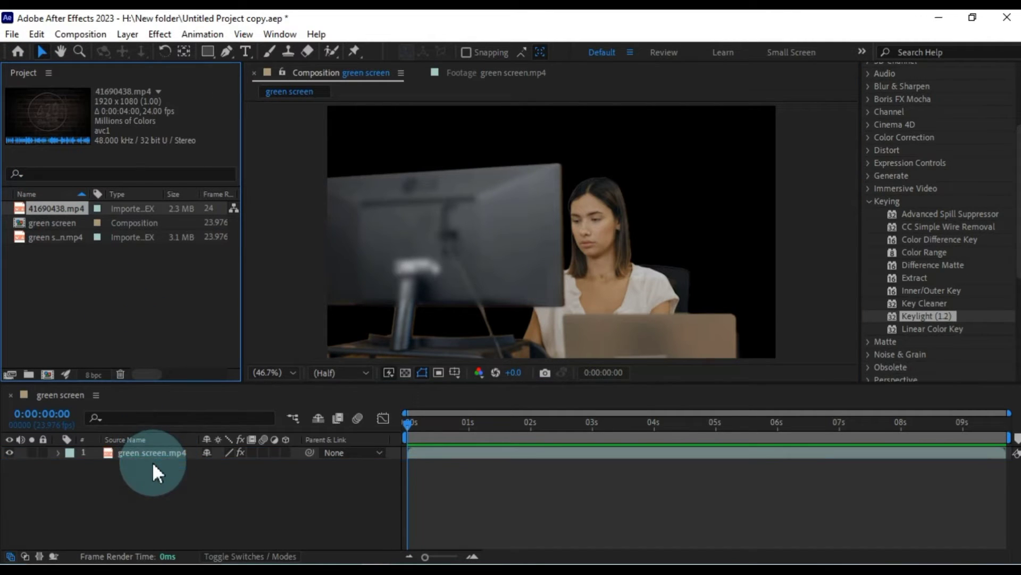
{"action": "left_click", "coordinate": [1012, 443]}
End the work area at about 4 seconds and preview the composite.
{"action": "left_click_drag", "start_coordinate": [1012, 447], "coordinate": [656, 473]}
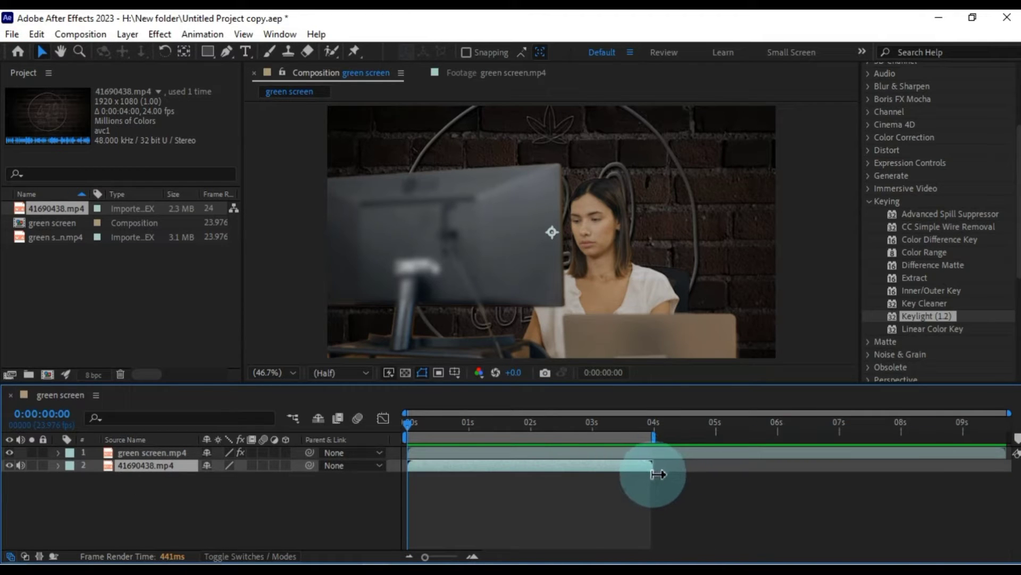
{"action": "left_click_drag", "start_coordinate": [408, 426], "coordinate": [406, 484]}
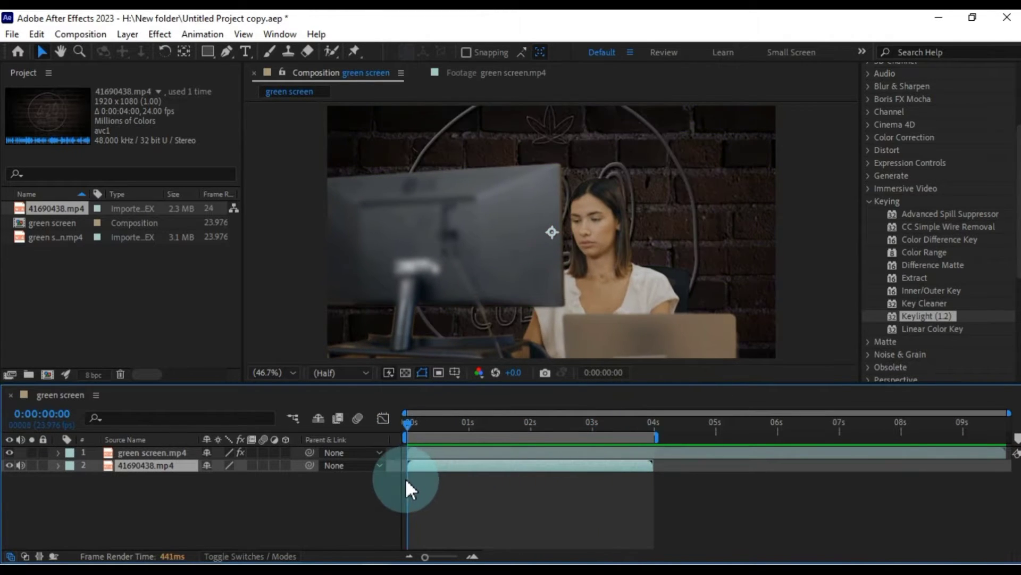
{"action": "key", "text": "space"}
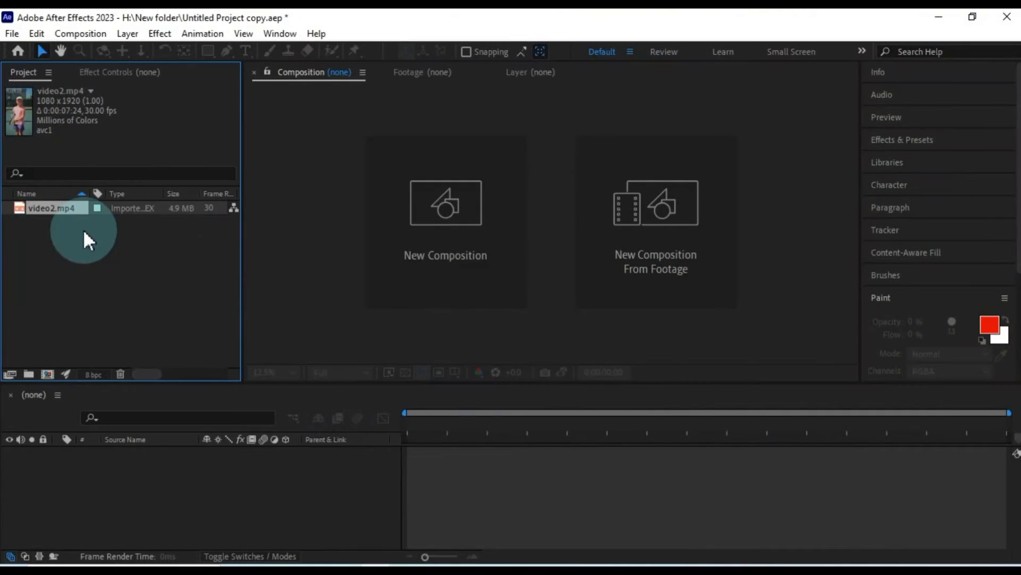
Make a video2 composition from video2.mp4 and preview the tennis clip.
{"action": "left_click_drag", "start_coordinate": [52, 207], "coordinate": [166, 462]}
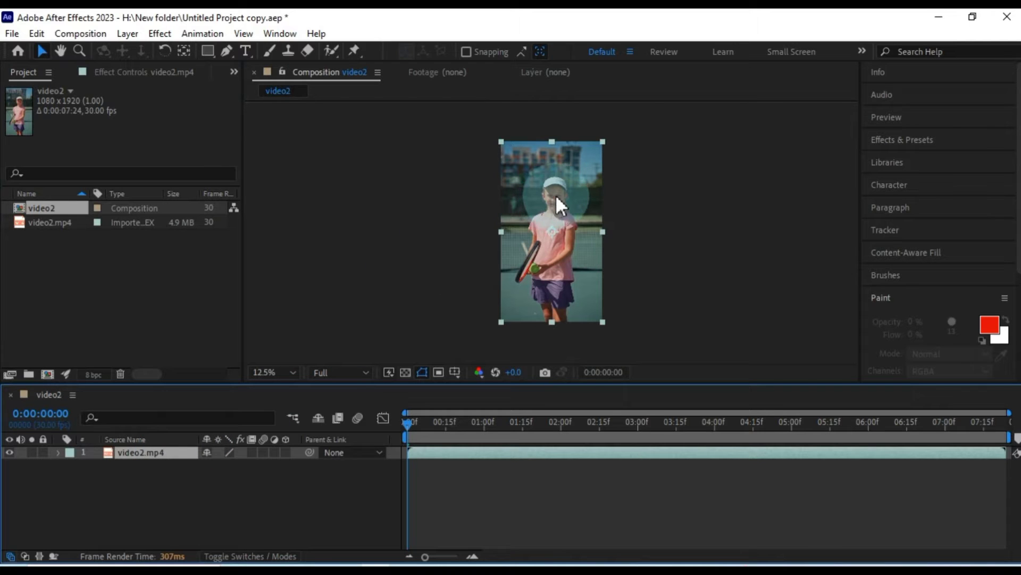
{"action": "key", "text": "."}
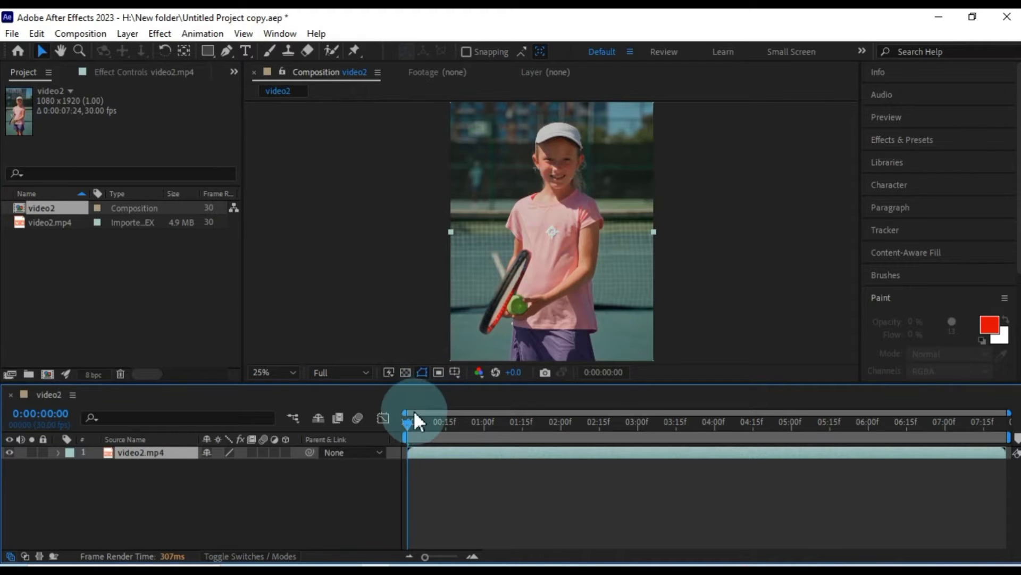
{"action": "key", "text": "space"}
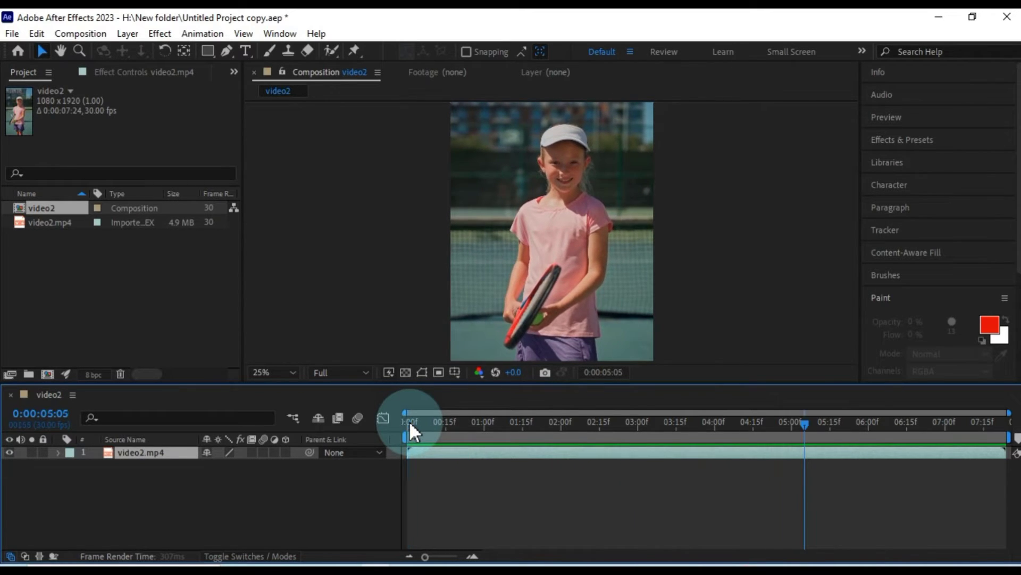
{"action": "key", "text": "space"}
{"action": "left_click_drag", "start_coordinate": [790, 427], "coordinate": [393, 443]}
Set the viewer magnification to Fit and open video2.mp4 in the Layer panel.
{"action": "left_click", "coordinate": [285, 375]}
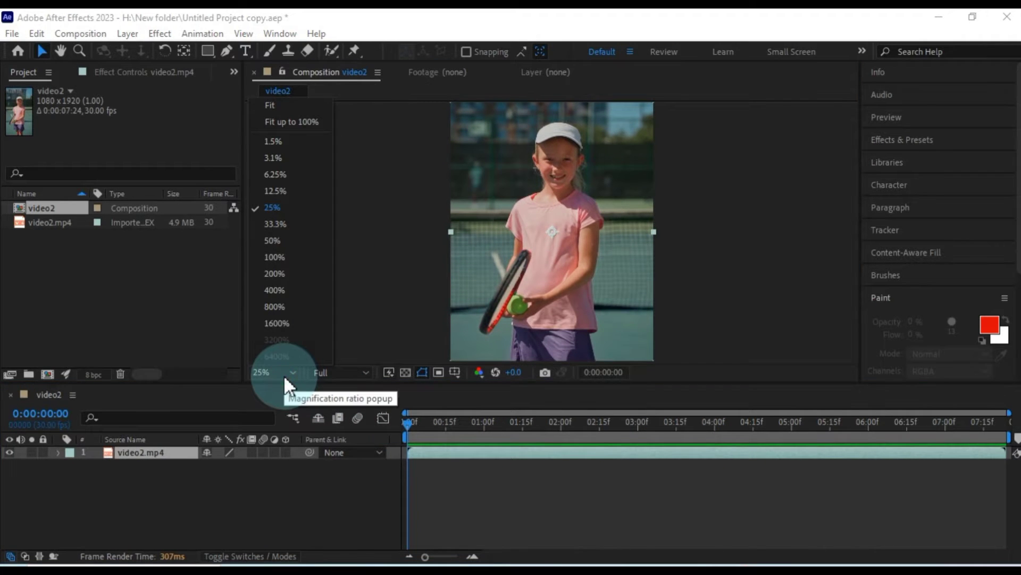
{"action": "left_click", "coordinate": [282, 105]}
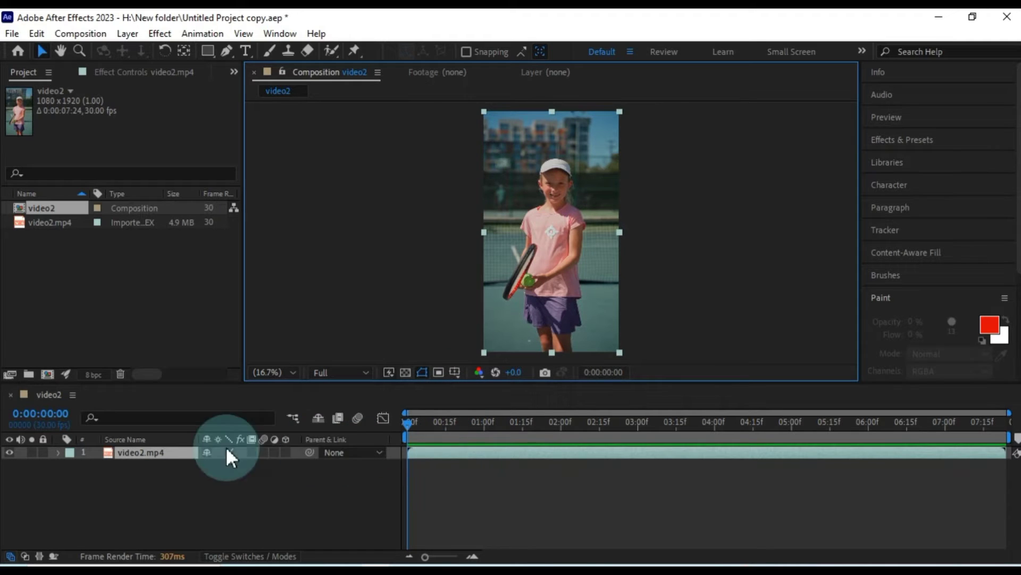
{"action": "double_click", "coordinate": [149, 451]}
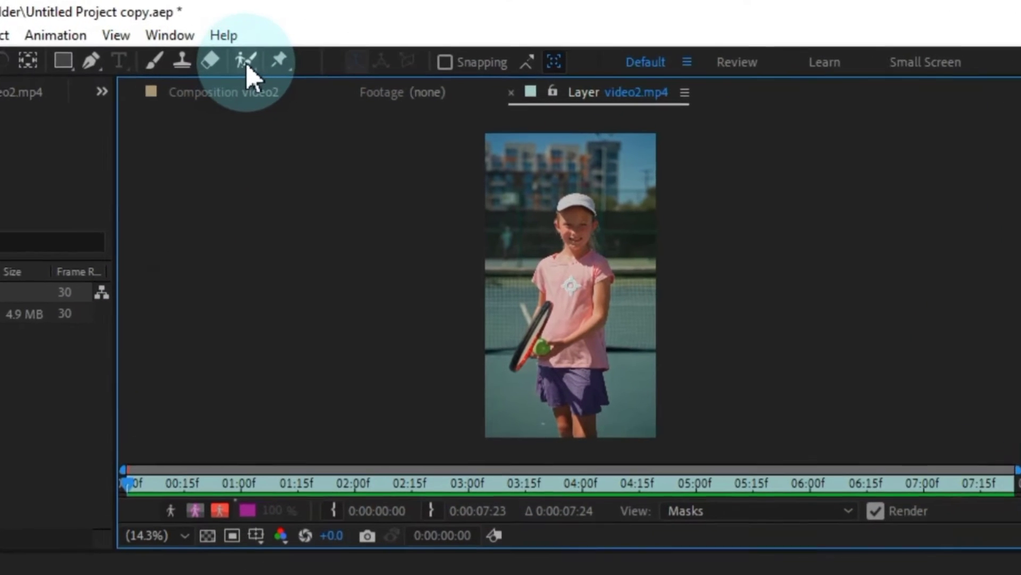
With the Roto Brush, mark the girl's cap and face as foreground, zoomed to 50%.
{"action": "left_click", "coordinate": [332, 51]}
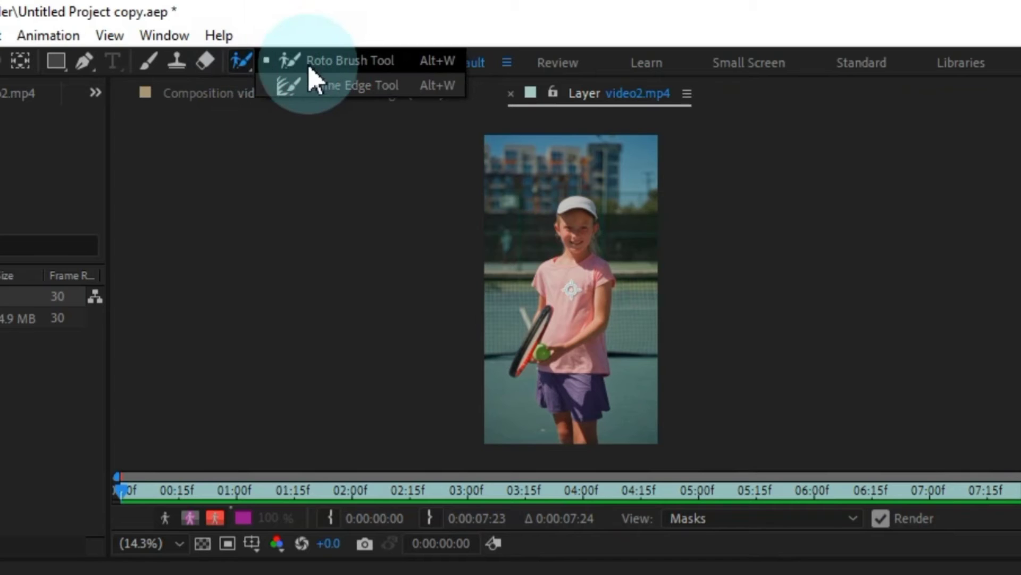
{"action": "left_click", "coordinate": [350, 63]}
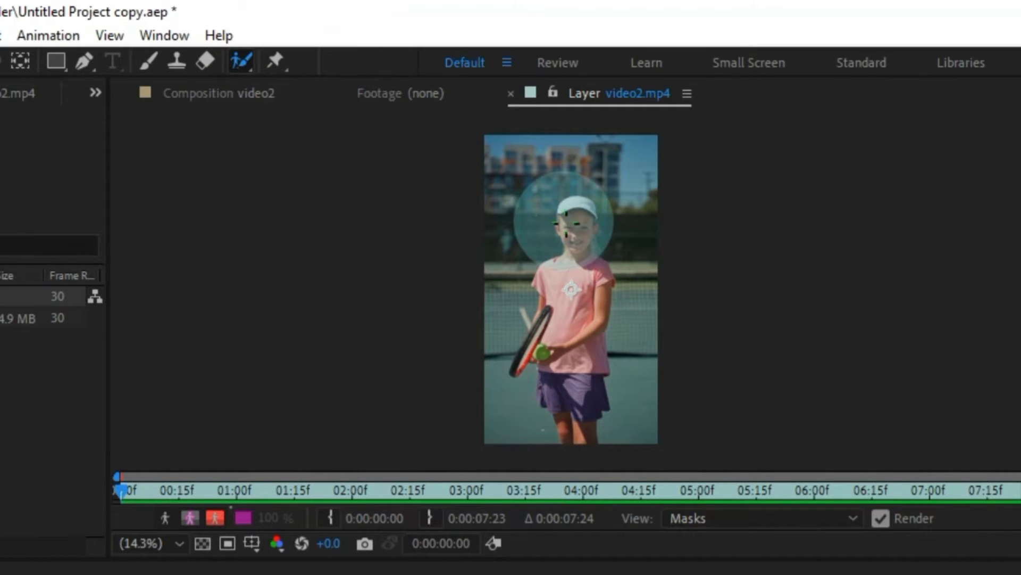
{"action": "mouse_move", "coordinate": [564, 205]}
{"action": "left_mouse_down"}
{"action": "mouse_move", "coordinate": [594, 206]}
{"action": "mouse_move", "coordinate": [590, 260]}
{"action": "mouse_move", "coordinate": [605, 266]}
{"action": "mouse_move", "coordinate": [608, 295]}
{"action": "mouse_move", "coordinate": [587, 435]}
{"action": "mouse_move", "coordinate": [571, 438]}
{"action": "mouse_move", "coordinate": [545, 395]}
{"action": "mouse_move", "coordinate": [537, 345]}
{"action": "mouse_move", "coordinate": [525, 362]}
{"action": "mouse_move", "coordinate": [542, 280]}
{"action": "mouse_move", "coordinate": [571, 242]}
{"action": "mouse_move", "coordinate": [562, 213]}
{"action": "mouse_move", "coordinate": [585, 195]}
{"action": "left_mouse_up"}
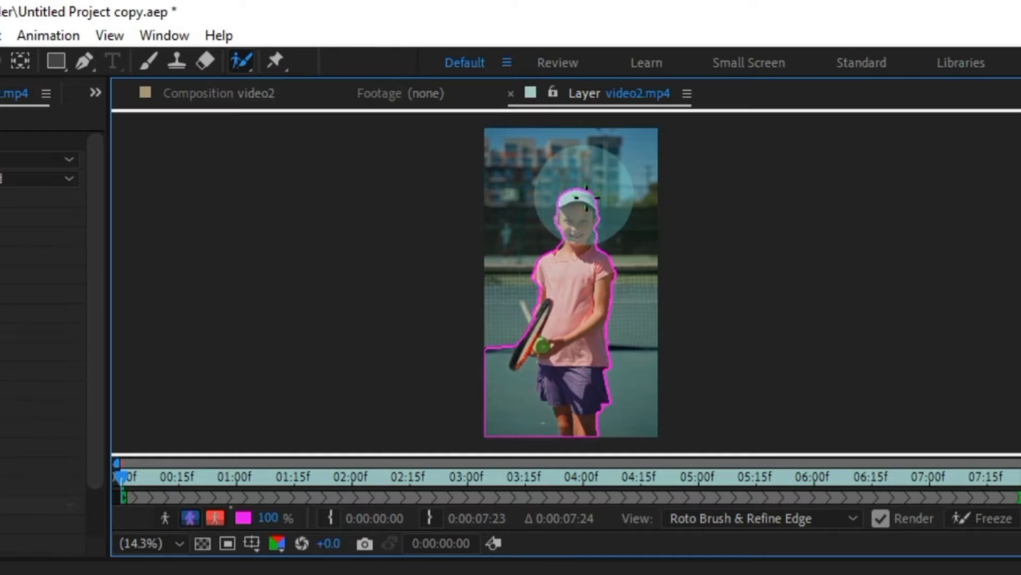
{"action": "key", "text": "period"}
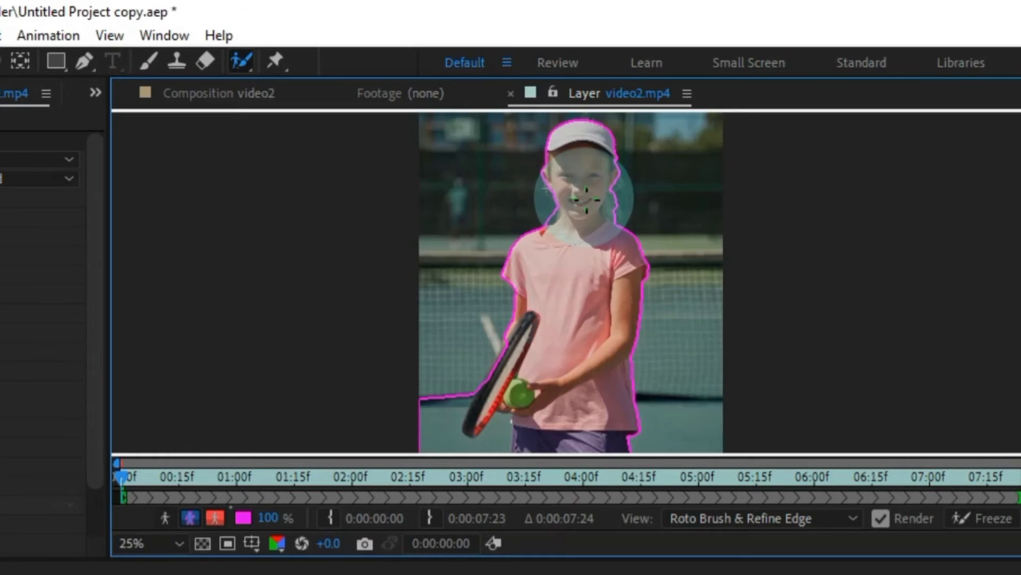
{"action": "key", "text": "period"}
{"action": "left_click_drag", "start_coordinate": [582, 176], "coordinate": [623, 228]}
{"action": "scroll", "coordinate": [623, 227], "scroll_direction": "down", "scroll_amount": 10}
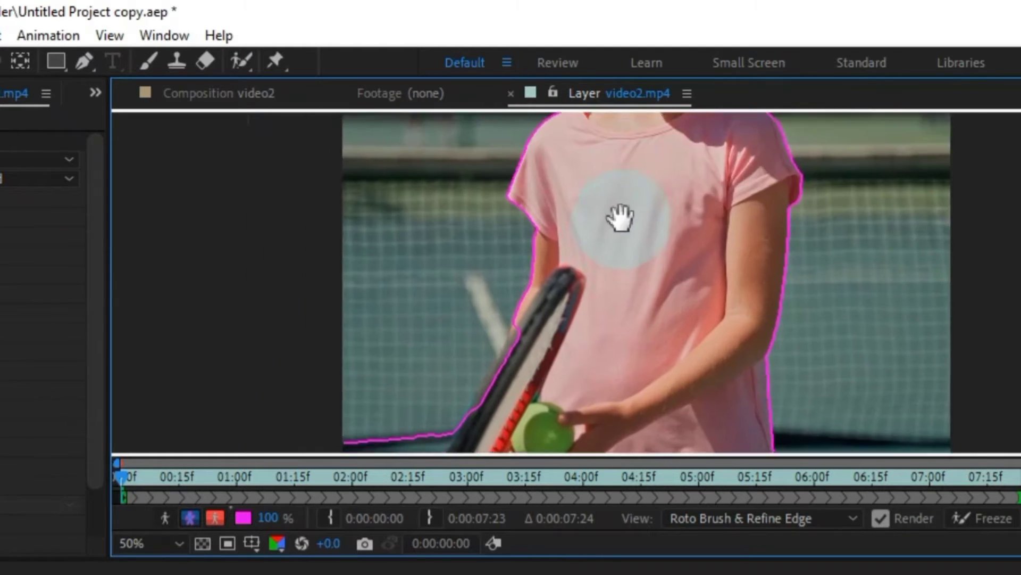
{"action": "left_click_drag", "start_coordinate": [540, 186], "coordinate": [542, 292]}
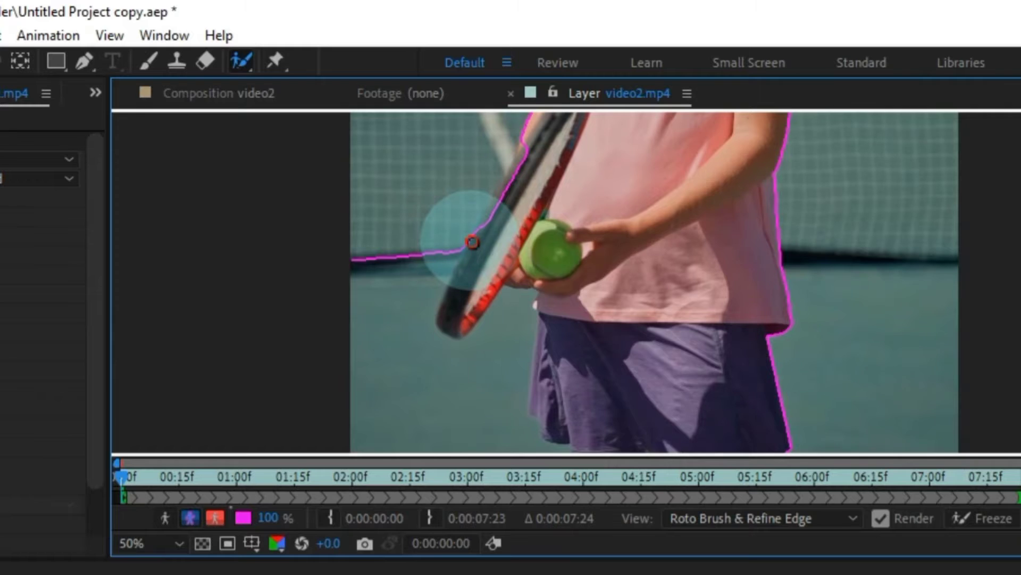
Add the racket and shorts edges to the matte, subtracting the background beside them.
{"action": "mouse_move", "coordinate": [467, 238]}
{"action": "left_mouse_down"}
{"action": "mouse_move", "coordinate": [432, 325]}
{"action": "mouse_move", "coordinate": [449, 357]}
{"action": "mouse_move", "coordinate": [486, 339]}
{"action": "mouse_move", "coordinate": [510, 309]}
{"action": "mouse_move", "coordinate": [529, 319]}
{"action": "mouse_move", "coordinate": [525, 430]}
{"action": "left_mouse_up"}
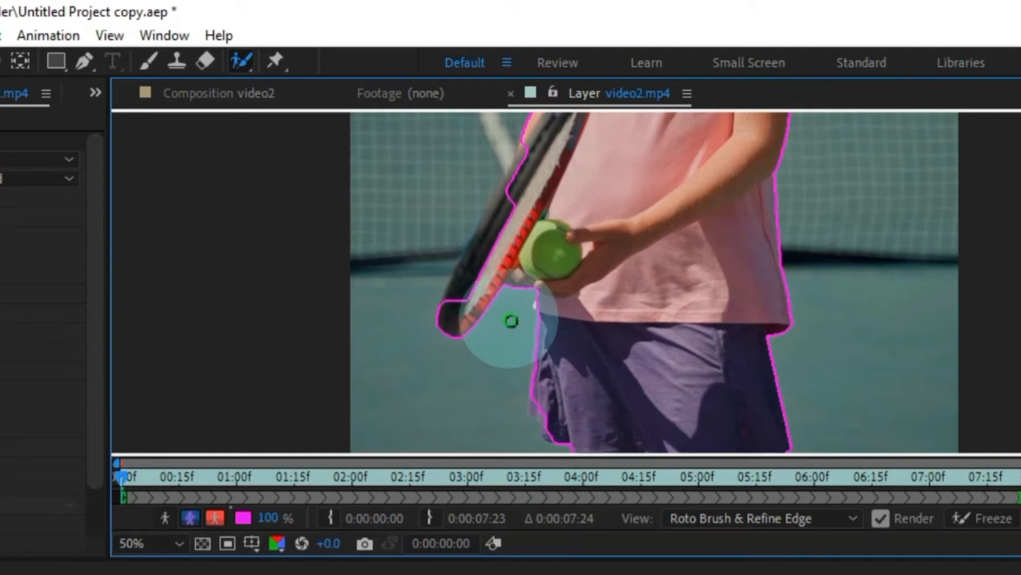
{"action": "mouse_move", "coordinate": [448, 304]}
{"action": "left_mouse_down"}
{"action": "mouse_move", "coordinate": [535, 151]}
{"action": "mouse_move", "coordinate": [511, 172]}
{"action": "mouse_move", "coordinate": [462, 230]}
{"action": "left_mouse_up"}
{"action": "left_click_drag", "start_coordinate": [591, 314], "coordinate": [582, 174]}
{"action": "mouse_move", "coordinate": [486, 223]}
{"action": "left_mouse_down"}
{"action": "mouse_move", "coordinate": [498, 259]}
{"action": "mouse_move", "coordinate": [552, 268]}
{"action": "left_mouse_up"}
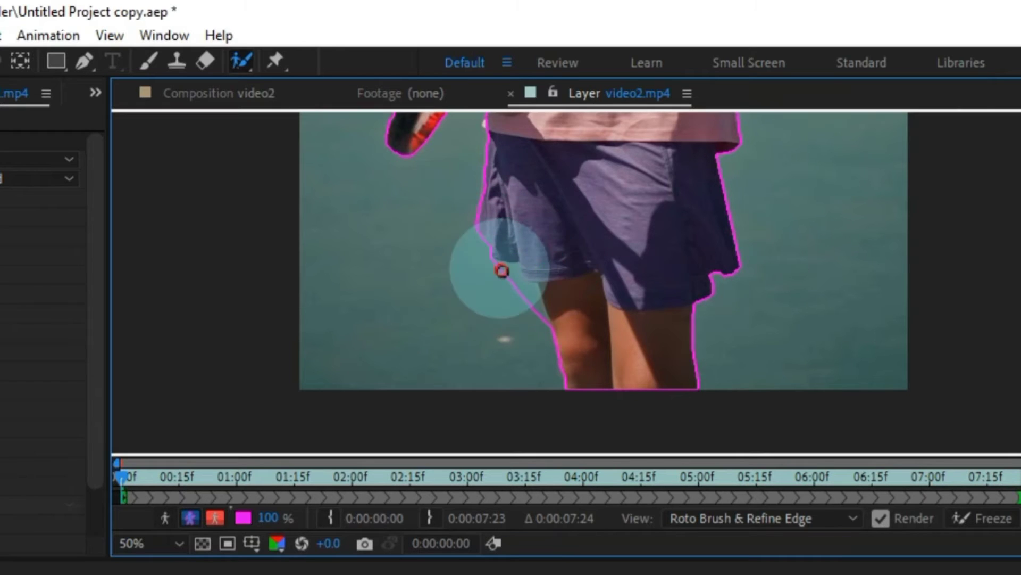
{"action": "mouse_move", "coordinate": [490, 261]}
{"action": "left_mouse_down"}
{"action": "mouse_move", "coordinate": [543, 304]}
{"action": "mouse_move", "coordinate": [545, 348]}
{"action": "left_mouse_up"}
Subtract the background along the neck, then view the video2 composition.
{"action": "left_click_drag", "start_coordinate": [627, 221], "coordinate": [611, 411]}
{"action": "left_click_drag", "start_coordinate": [590, 213], "coordinate": [542, 429]}
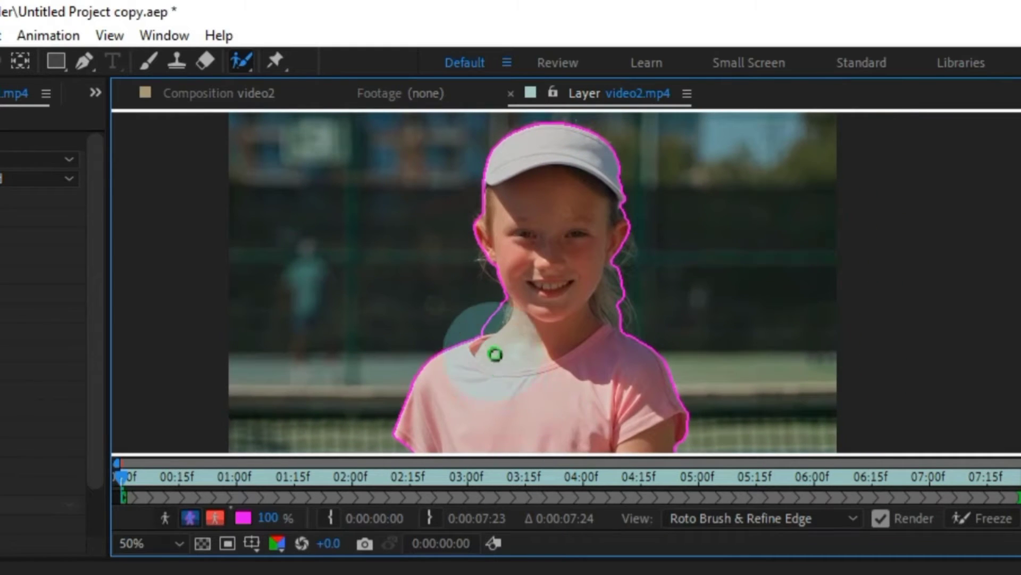
{"action": "mouse_move", "coordinate": [489, 332]}
{"action": "left_mouse_down"}
{"action": "mouse_move", "coordinate": [506, 304]}
{"action": "mouse_move", "coordinate": [476, 334]}
{"action": "left_mouse_up"}
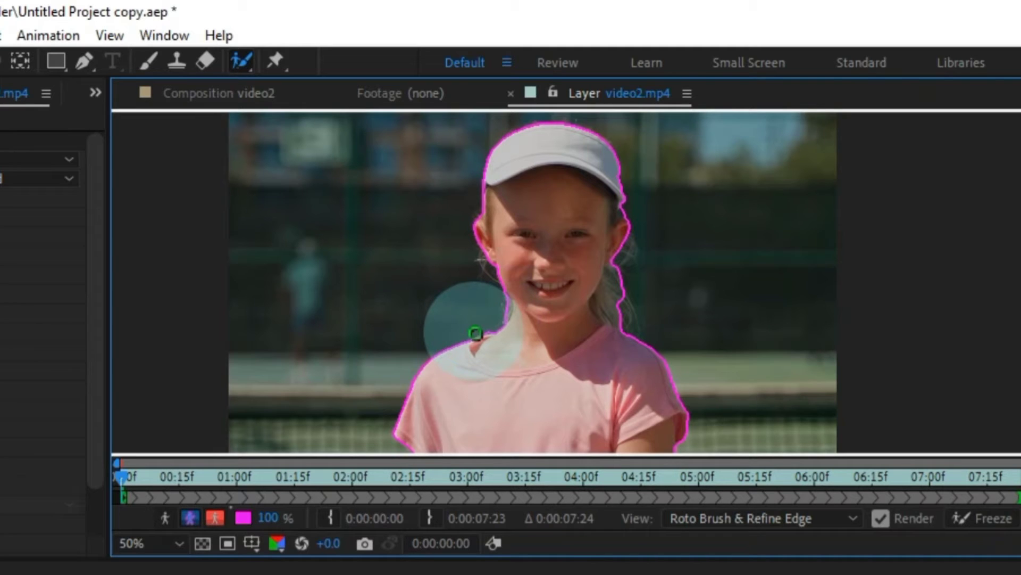
{"action": "left_click", "coordinate": [216, 96]}
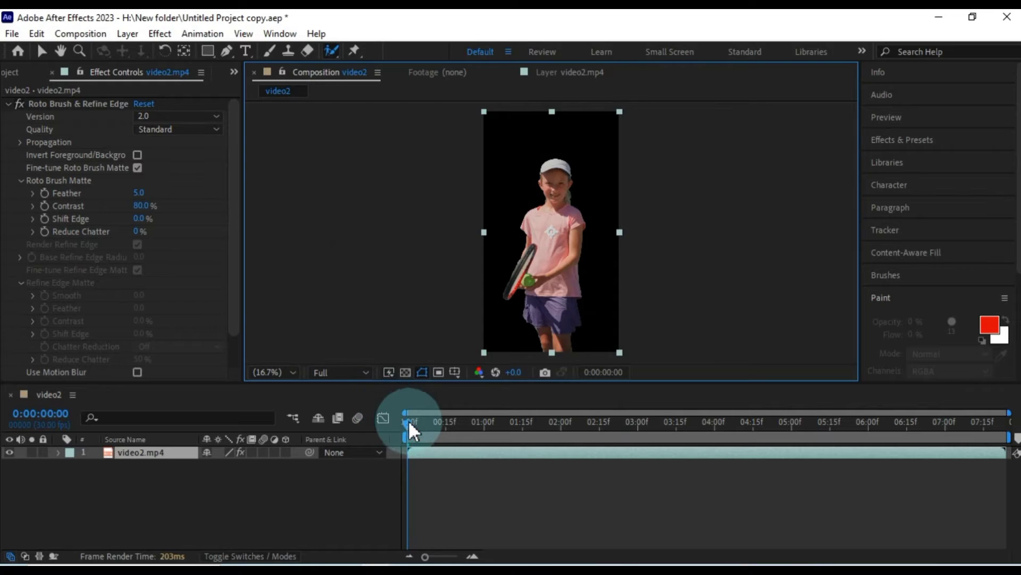
Shorten the work area to about 02:00f and trim video2.mp4 to end near 01:26f.
{"action": "mouse_move", "coordinate": [409, 423]}
{"action": "left_mouse_down"}
{"action": "mouse_move", "coordinate": [523, 423]}
{"action": "mouse_move", "coordinate": [411, 440]}
{"action": "left_mouse_up"}
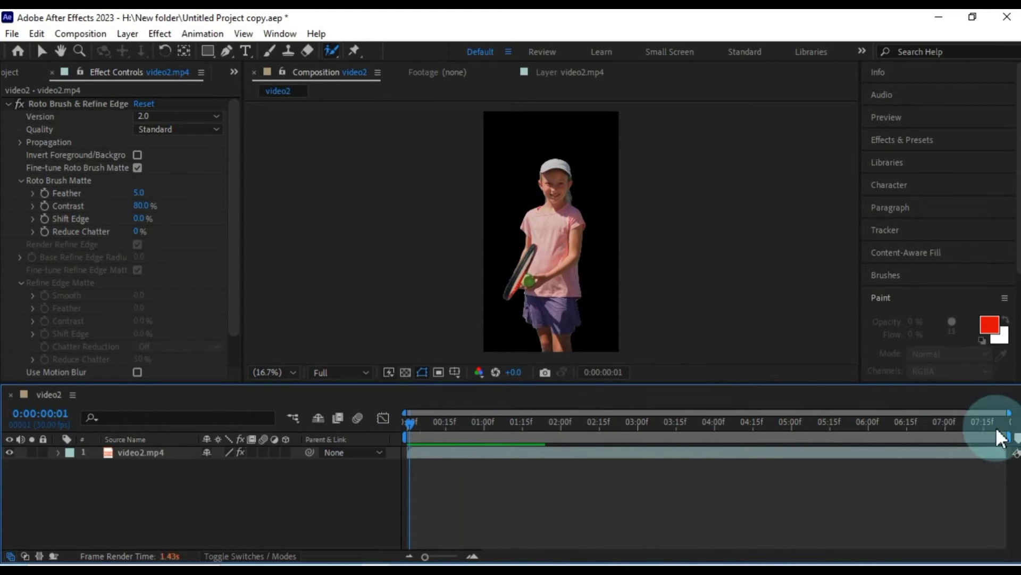
{"action": "left_click_drag", "start_coordinate": [998, 436], "coordinate": [553, 437]}
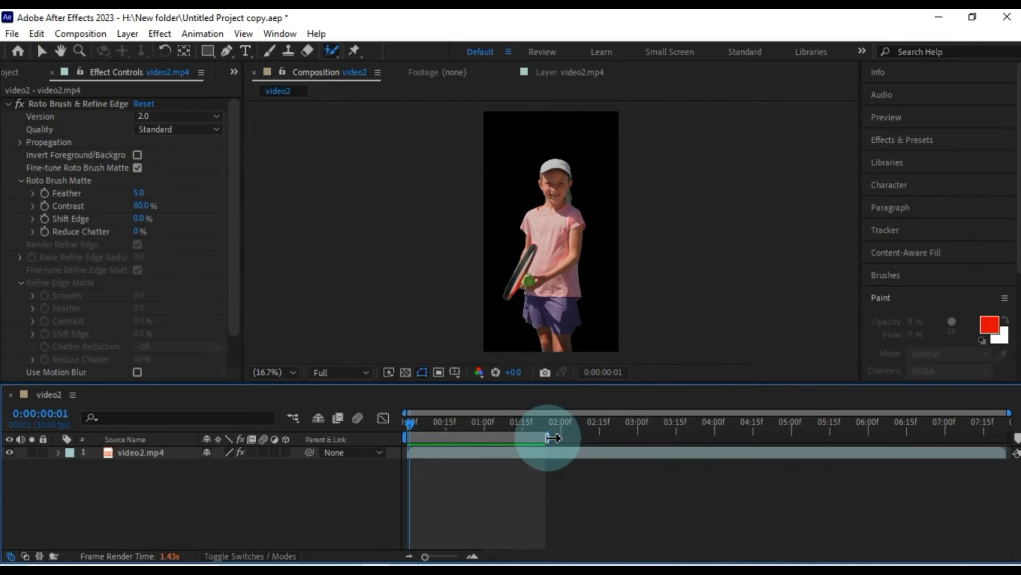
{"action": "left_click", "coordinate": [1004, 451]}
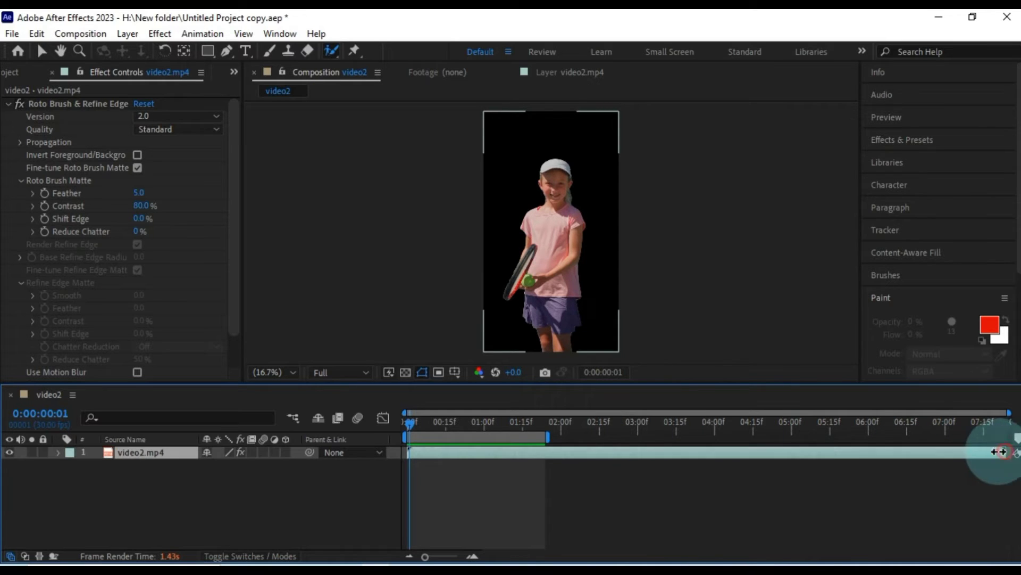
{"action": "left_click_drag", "start_coordinate": [590, 451], "coordinate": [545, 460]}
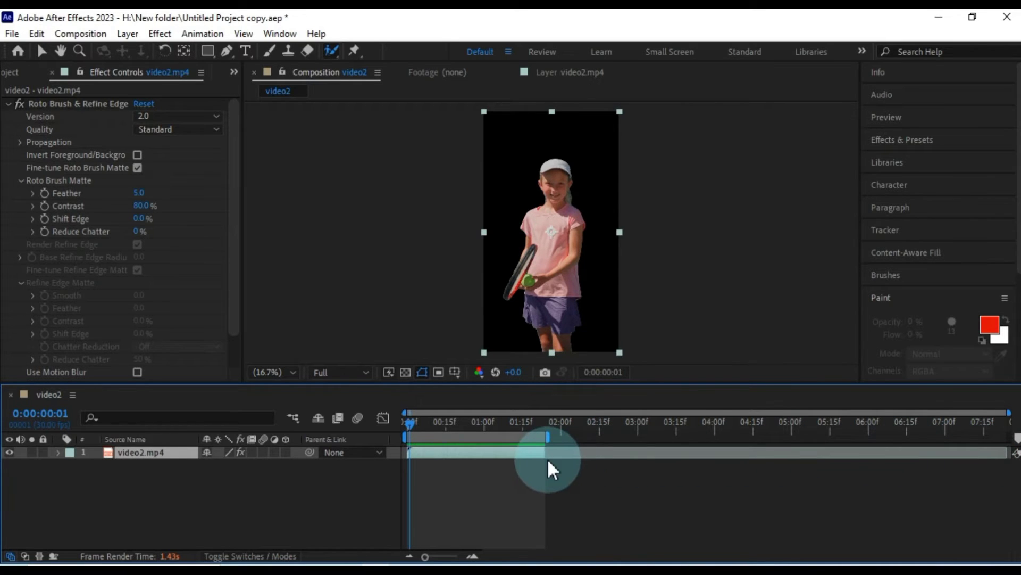
Scrub a few frames in and zoom on the girl's face to inspect the cut-out edges.
{"action": "mouse_move", "coordinate": [396, 418]}
{"action": "left_mouse_down"}
{"action": "mouse_move", "coordinate": [423, 424]}
{"action": "mouse_move", "coordinate": [402, 428]}
{"action": "left_mouse_up"}
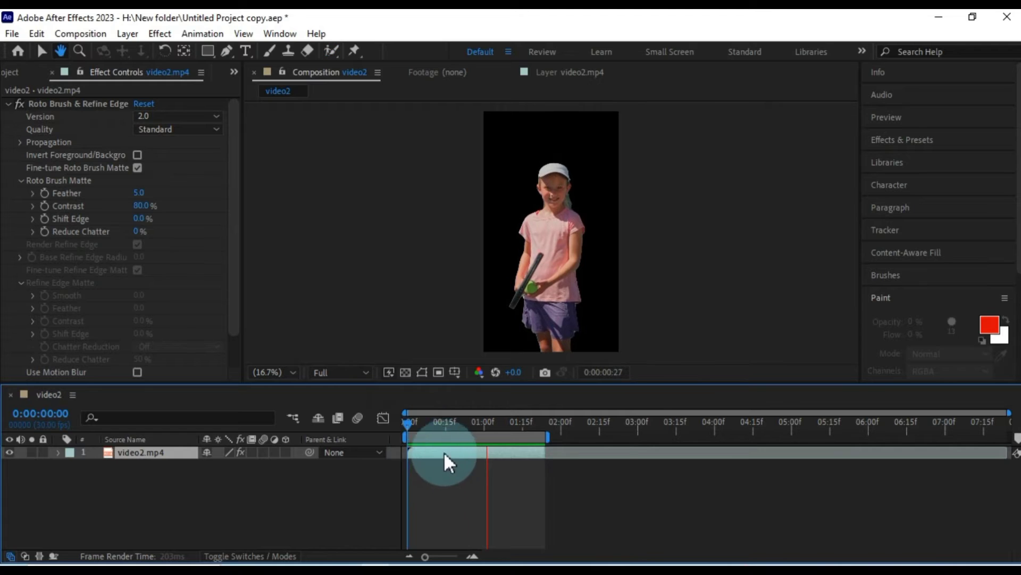
{"action": "mouse_move", "coordinate": [403, 426]}
{"action": "left_mouse_down"}
{"action": "mouse_move", "coordinate": [423, 426]}
{"action": "mouse_move", "coordinate": [402, 427]}
{"action": "left_mouse_up"}
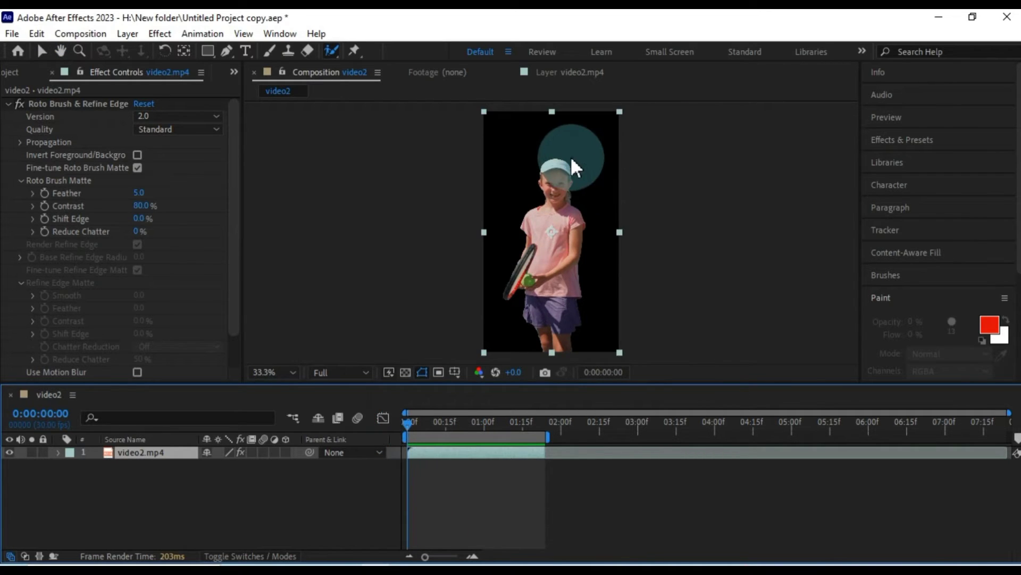
{"action": "key", "text": "period"}
{"action": "key", "text": "period"}
{"action": "key", "text": "h"}
{"action": "left_click_drag", "start_coordinate": [579, 130], "coordinate": [577, 213]}
{"action": "key", "text": "alt+w"}
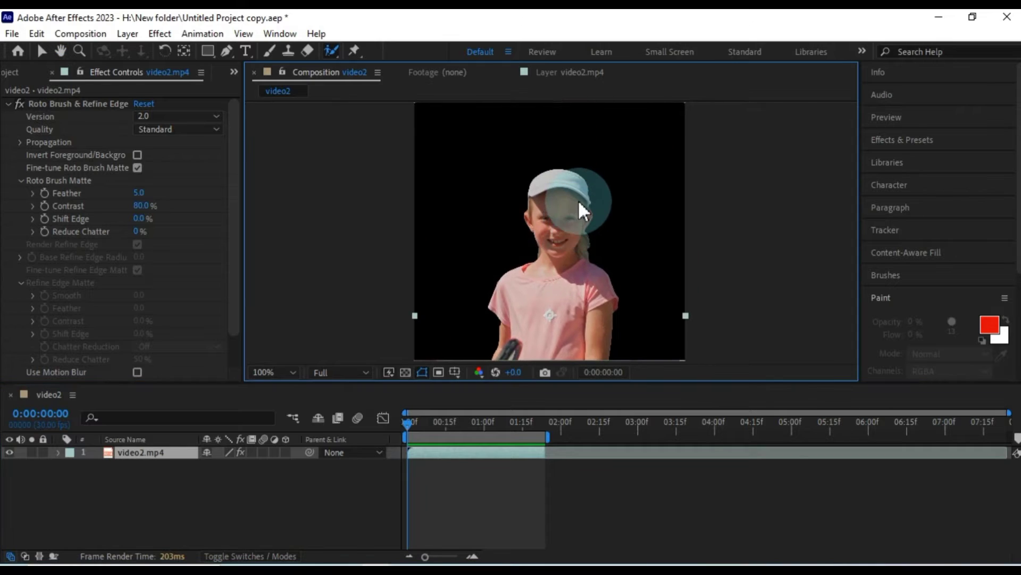
{"action": "scroll", "coordinate": [579, 201], "scroll_direction": "up", "scroll_amount": 3}
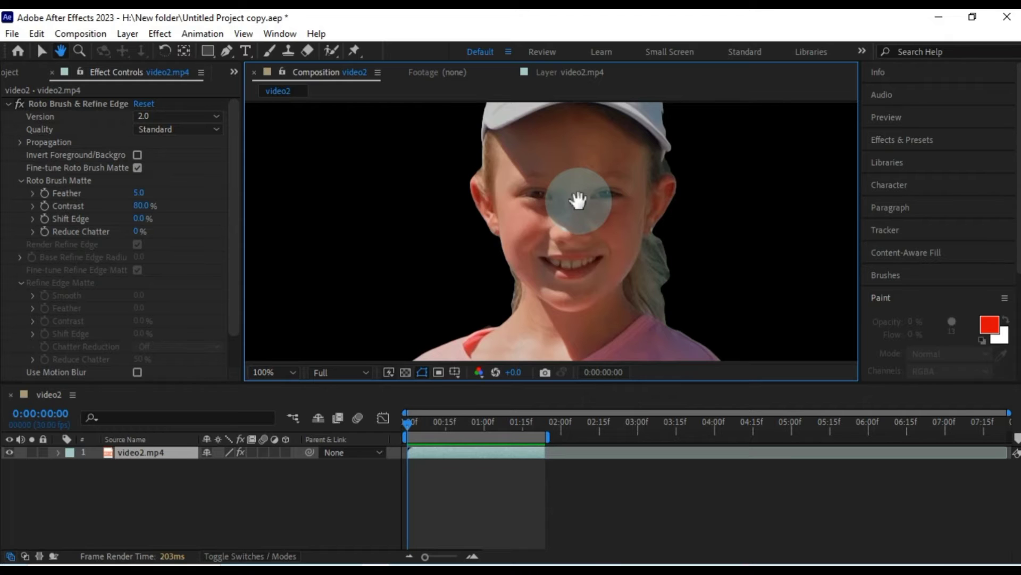
{"action": "scroll", "coordinate": [579, 201], "scroll_direction": "down", "scroll_amount": 2}
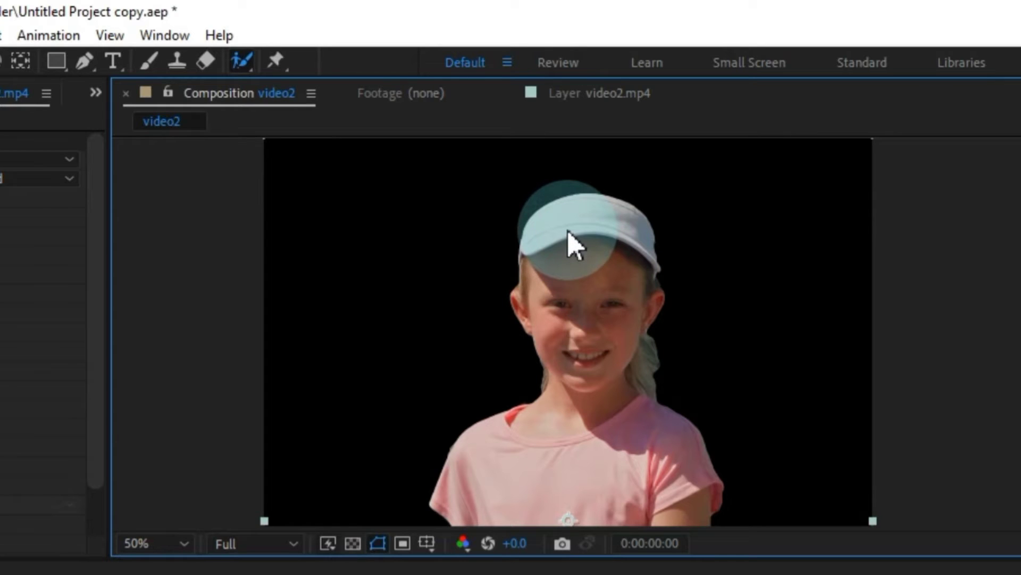
{"action": "left_click", "coordinate": [562, 98]}
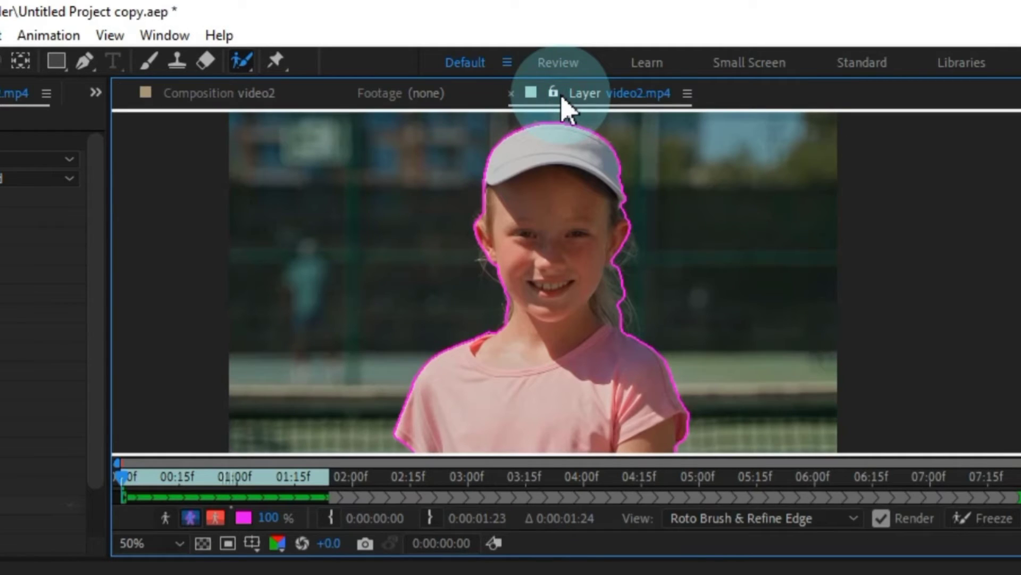
Use the Refine Edge Tool along the hair on both sides of the face.
{"action": "left_click", "coordinate": [245, 69]}
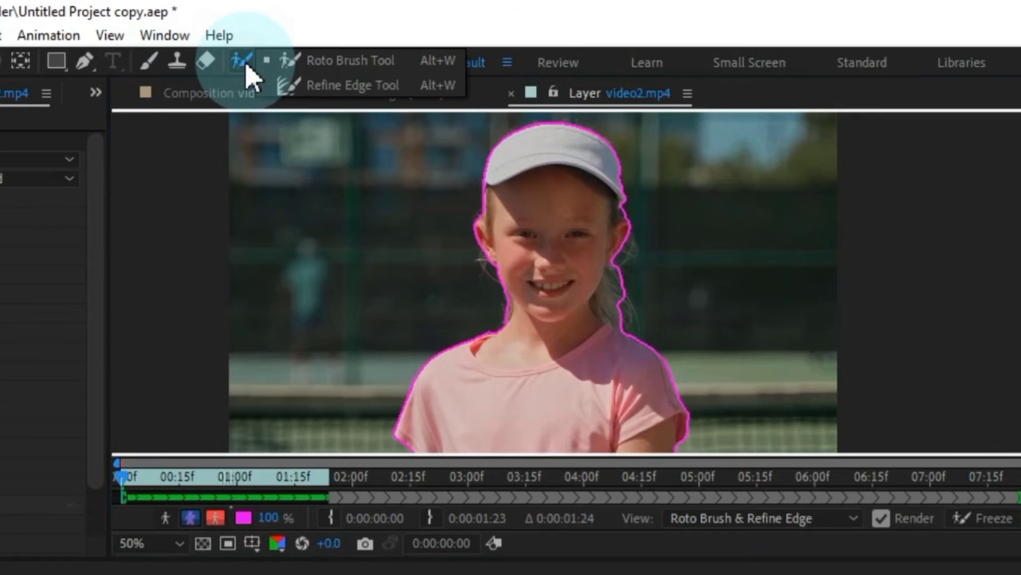
{"action": "left_click", "coordinate": [348, 88]}
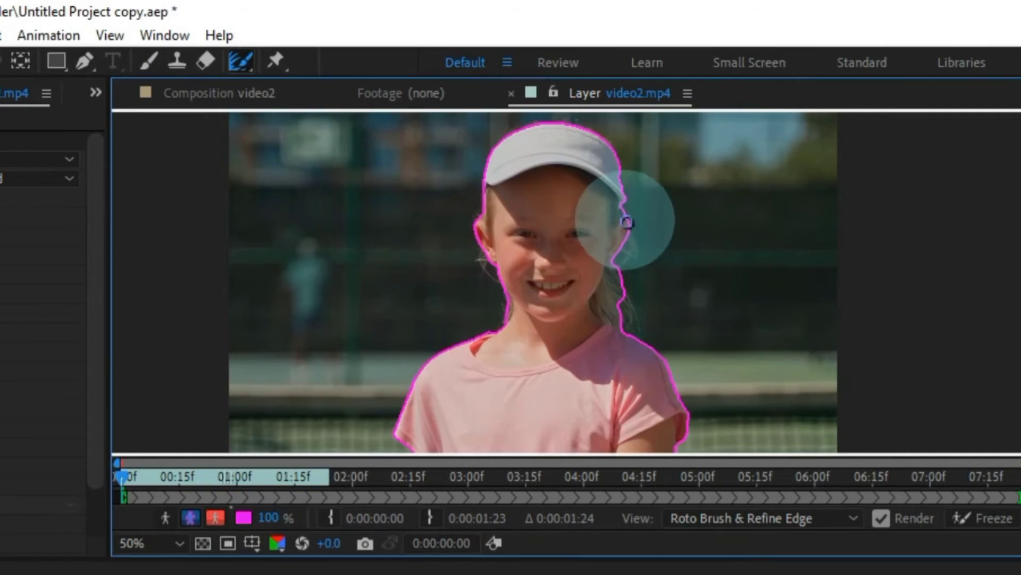
{"action": "mouse_move", "coordinate": [633, 230]}
{"action": "left_mouse_down"}
{"action": "mouse_move", "coordinate": [621, 268]}
{"action": "mouse_move", "coordinate": [638, 329]}
{"action": "mouse_move", "coordinate": [605, 309]}
{"action": "mouse_move", "coordinate": [632, 242]}
{"action": "mouse_move", "coordinate": [608, 312]}
{"action": "mouse_move", "coordinate": [618, 284]}
{"action": "mouse_move", "coordinate": [622, 308]}
{"action": "mouse_move", "coordinate": [611, 301]}
{"action": "mouse_move", "coordinate": [614, 320]}
{"action": "mouse_move", "coordinate": [597, 308]}
{"action": "mouse_move", "coordinate": [630, 209]}
{"action": "mouse_move", "coordinate": [604, 138]}
{"action": "mouse_move", "coordinate": [532, 125]}
{"action": "mouse_move", "coordinate": [499, 144]}
{"action": "mouse_move", "coordinate": [479, 205]}
{"action": "mouse_move", "coordinate": [476, 260]}
{"action": "mouse_move", "coordinate": [488, 281]}
{"action": "mouse_move", "coordinate": [492, 258]}
{"action": "mouse_move", "coordinate": [488, 273]}
{"action": "mouse_move", "coordinate": [510, 304]}
{"action": "mouse_move", "coordinate": [497, 339]}
{"action": "mouse_move", "coordinate": [499, 276]}
{"action": "left_mouse_up"}
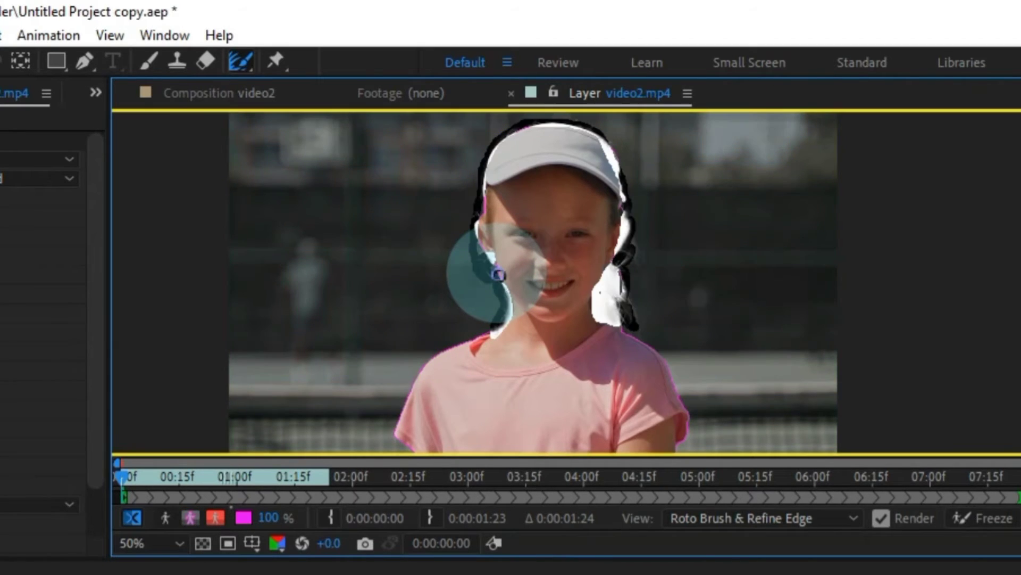
{"action": "left_click_drag", "start_coordinate": [499, 275], "coordinate": [480, 215]}
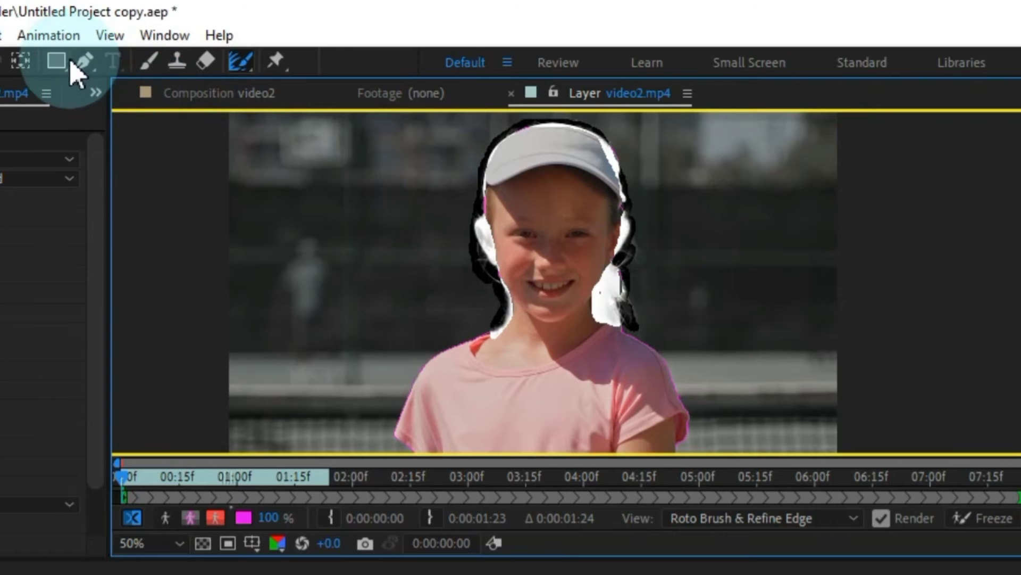
Try Half and Third preview resolution, restore Full, and return to the video2 composition.
{"action": "left_click", "coordinate": [123, 35]}
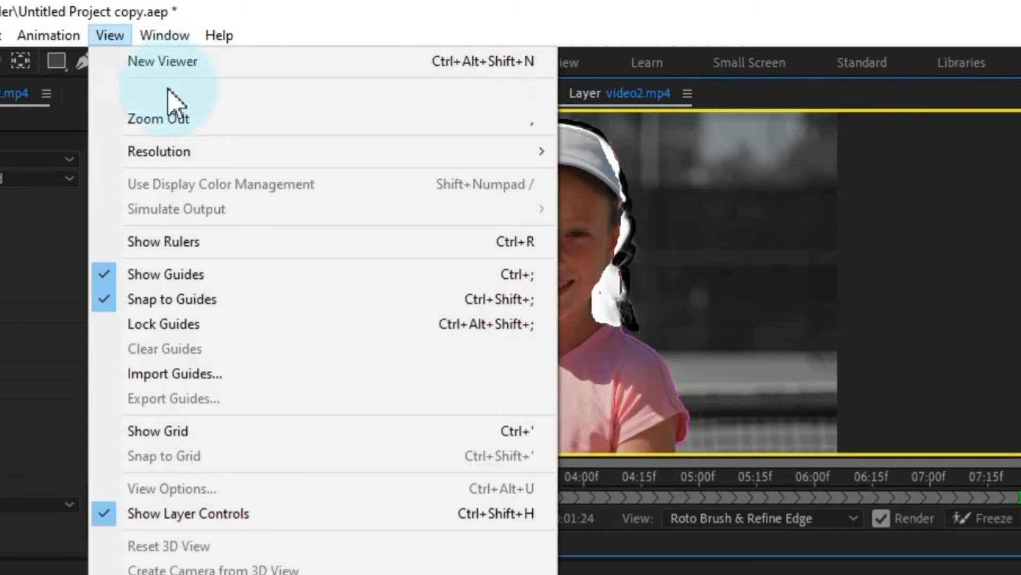
{"action": "mouse_move", "coordinate": [355, 153]}
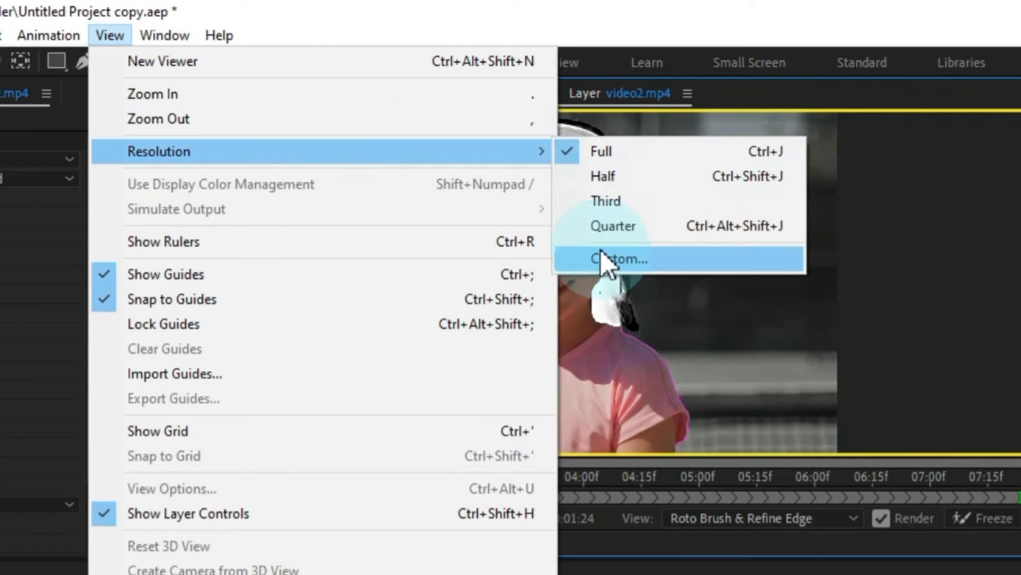
{"action": "left_click", "coordinate": [609, 178]}
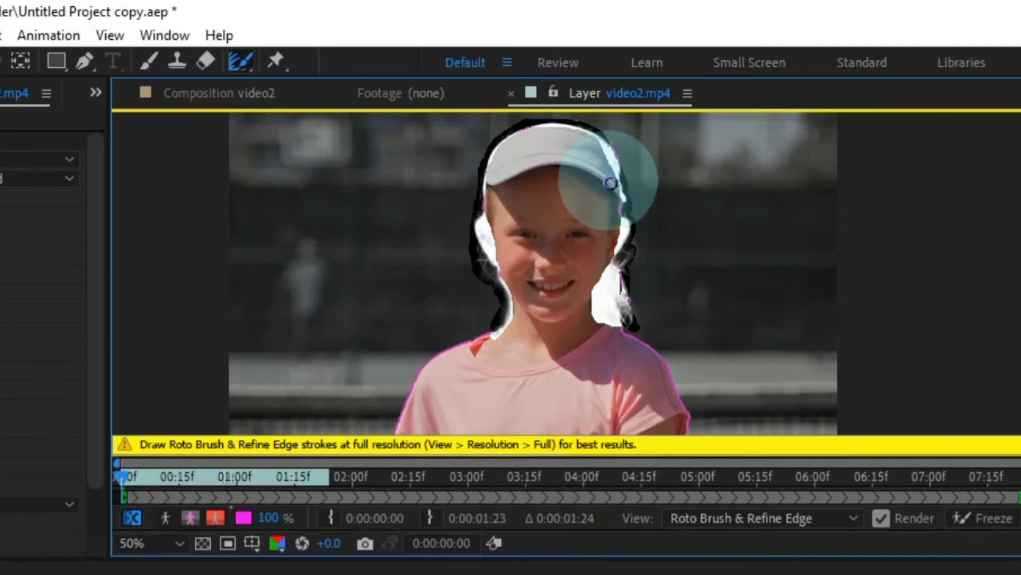
{"action": "left_click", "coordinate": [110, 35]}
{"action": "mouse_move", "coordinate": [537, 151]}
{"action": "left_click", "coordinate": [600, 200]}
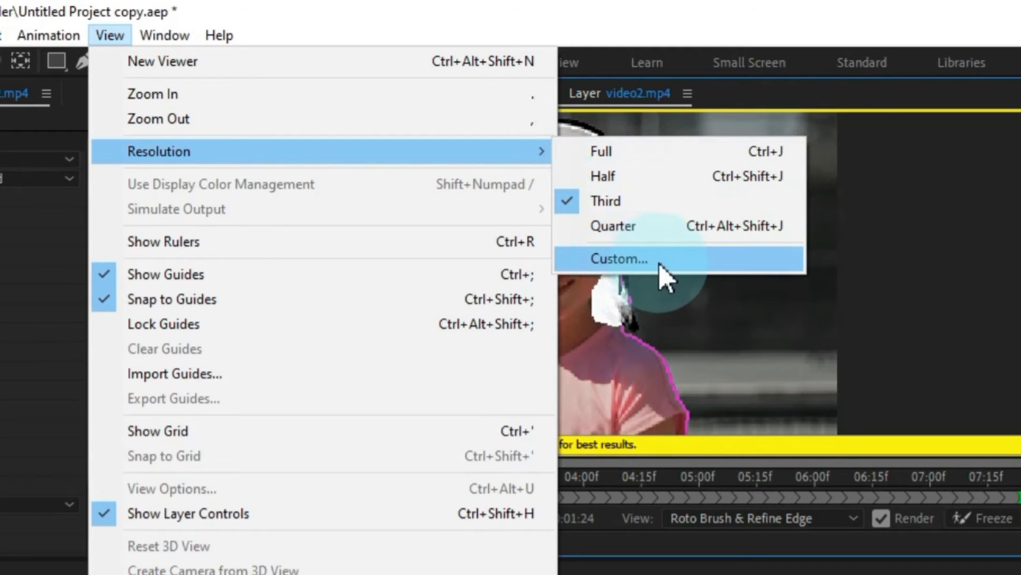
{"action": "left_click", "coordinate": [620, 151]}
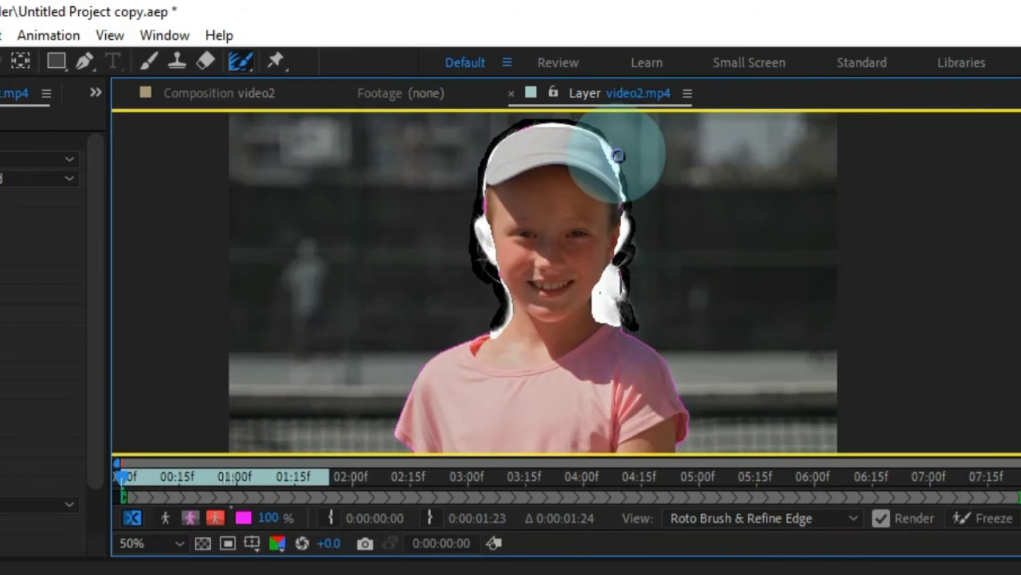
{"action": "left_click", "coordinate": [197, 96]}
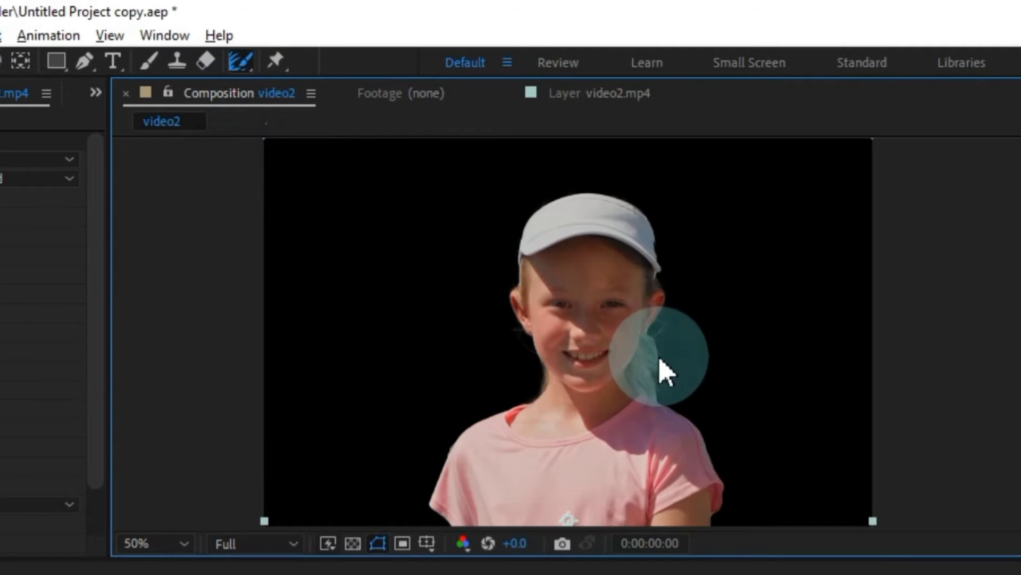
Scrub through the trimmed 41690438 clip and preview it from the first frame.
{"action": "left_click", "coordinate": [414, 425]}
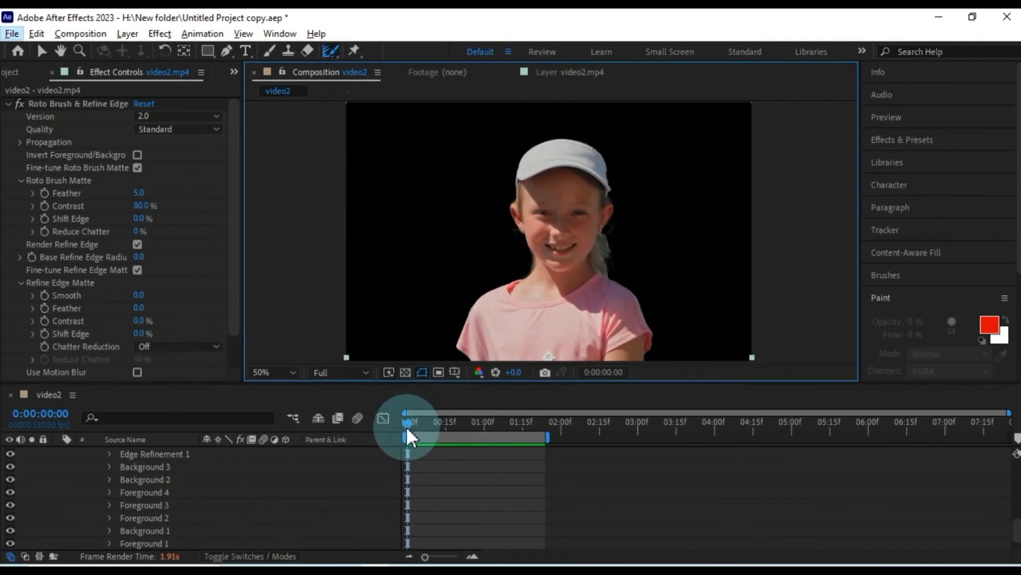
{"action": "left_click_drag", "start_coordinate": [415, 428], "coordinate": [523, 445]}
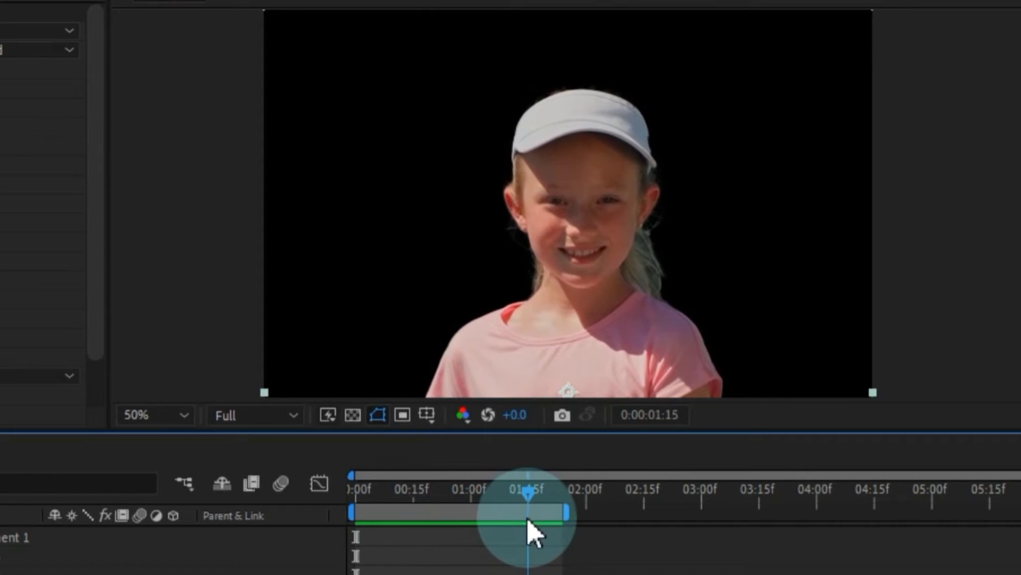
{"action": "left_click_drag", "start_coordinate": [528, 521], "coordinate": [351, 549]}
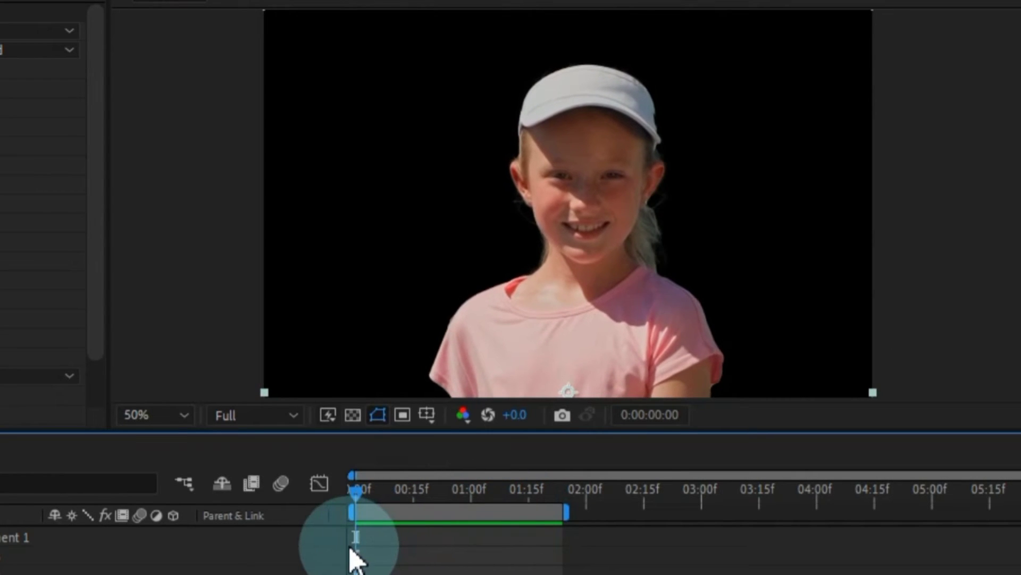
{"action": "key", "text": "space"}
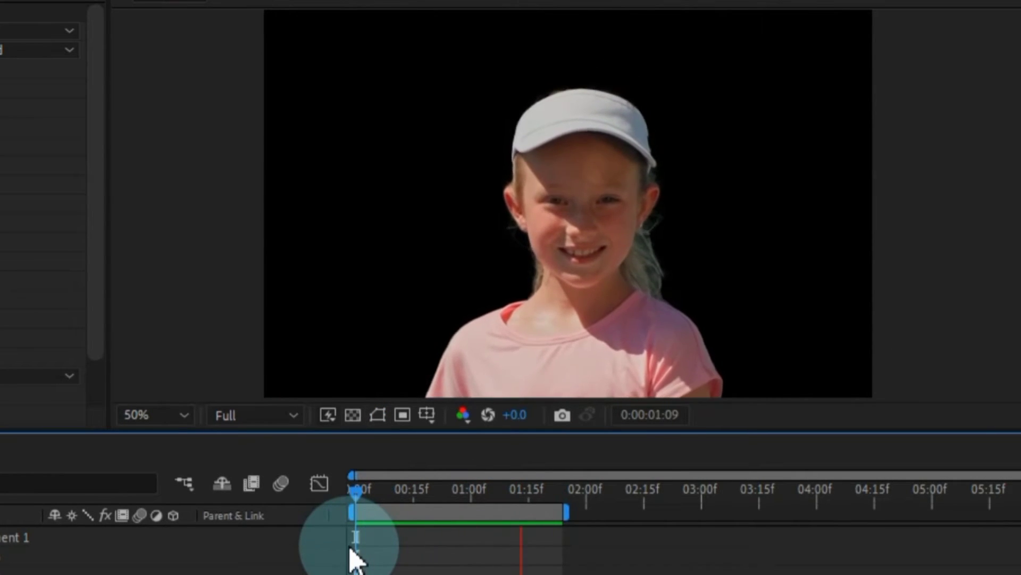
{"action": "key", "text": "space"}
Fit the composition in the viewer and raise the Roto Brush & Refine Edge matte Feather to 10.1.
{"action": "left_click", "coordinate": [178, 418]}
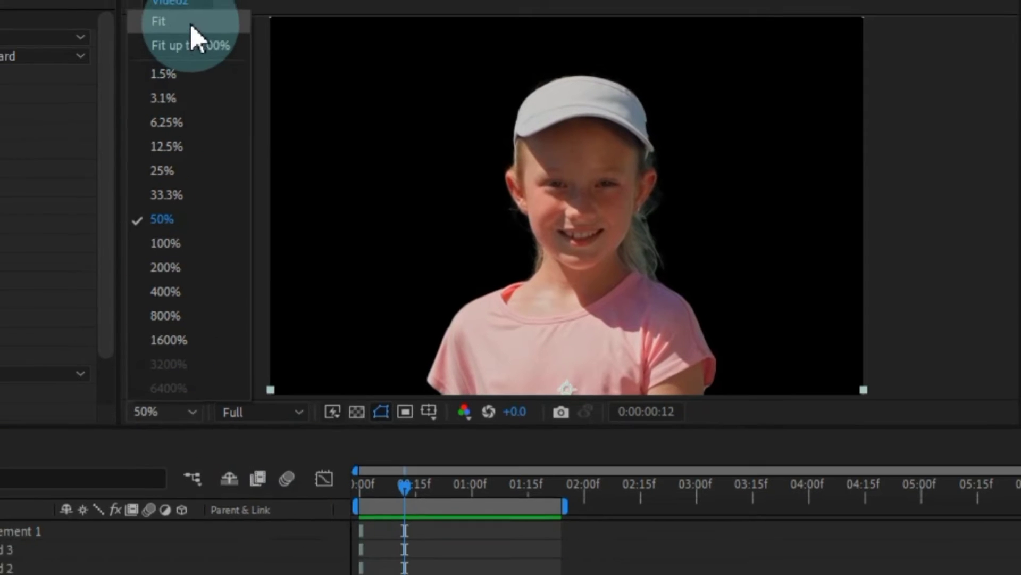
{"action": "left_click", "coordinate": [191, 27]}
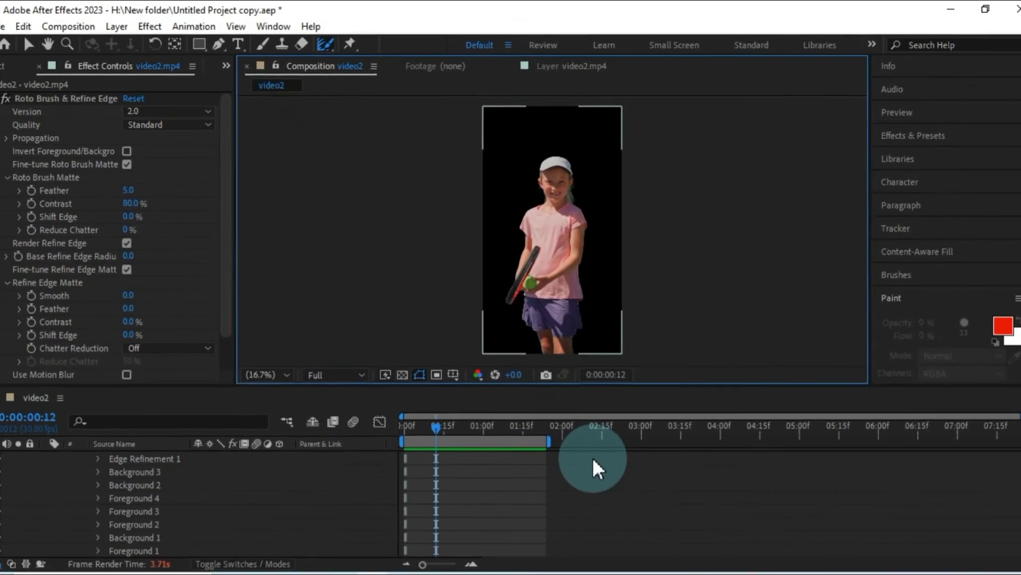
{"action": "left_click", "coordinate": [182, 215]}
{"action": "left_click", "coordinate": [74, 139]}
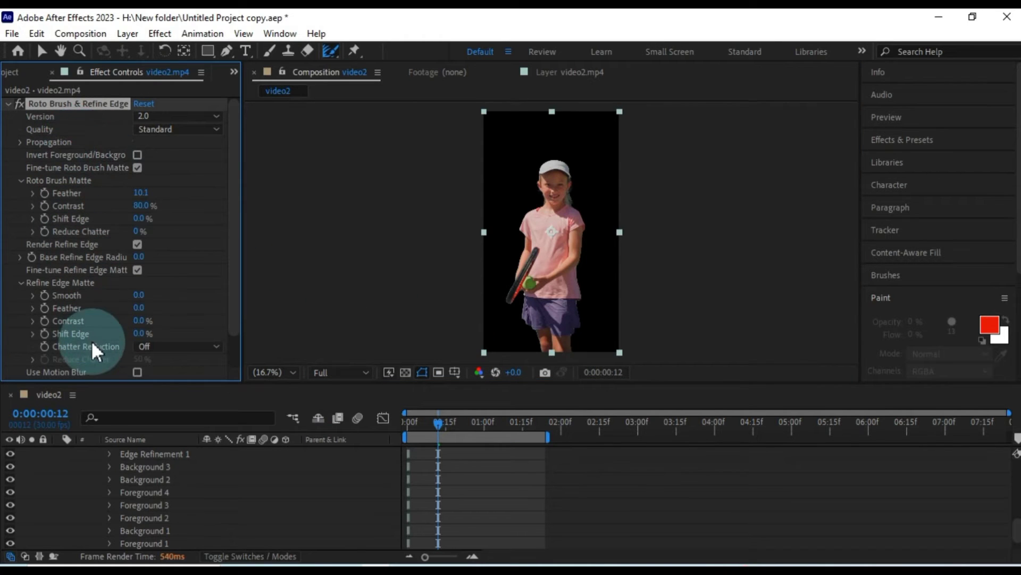
{"action": "scroll", "coordinate": [111, 314], "scroll_direction": "down", "scroll_amount": 3}
{"action": "scroll", "coordinate": [111, 313], "scroll_direction": "up", "scroll_amount": 3}
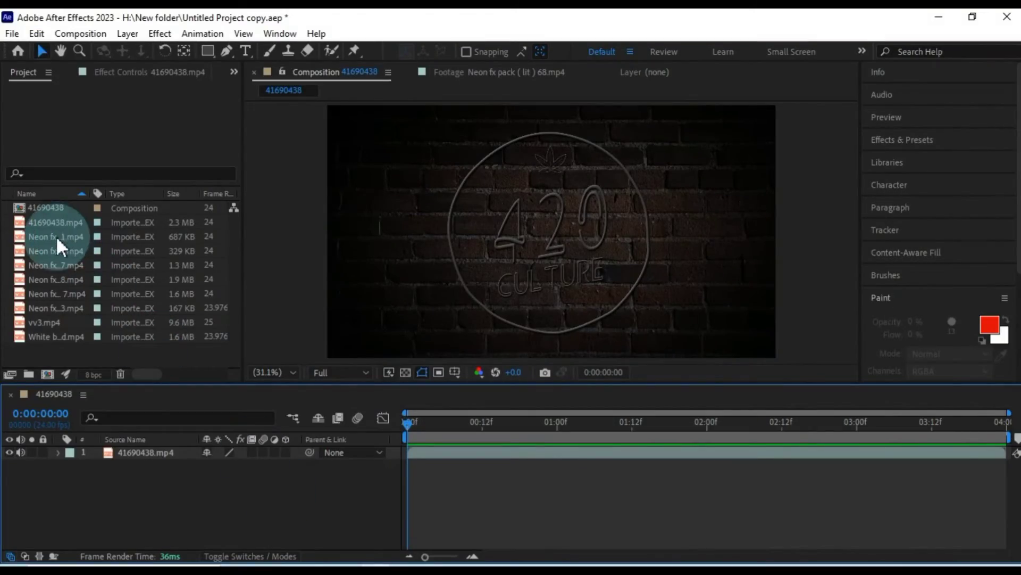
Preview Neon fx pack (lit) 11, place it above 41690438.mp4, and view the burst at frame 5.
{"action": "double_click", "coordinate": [56, 235]}
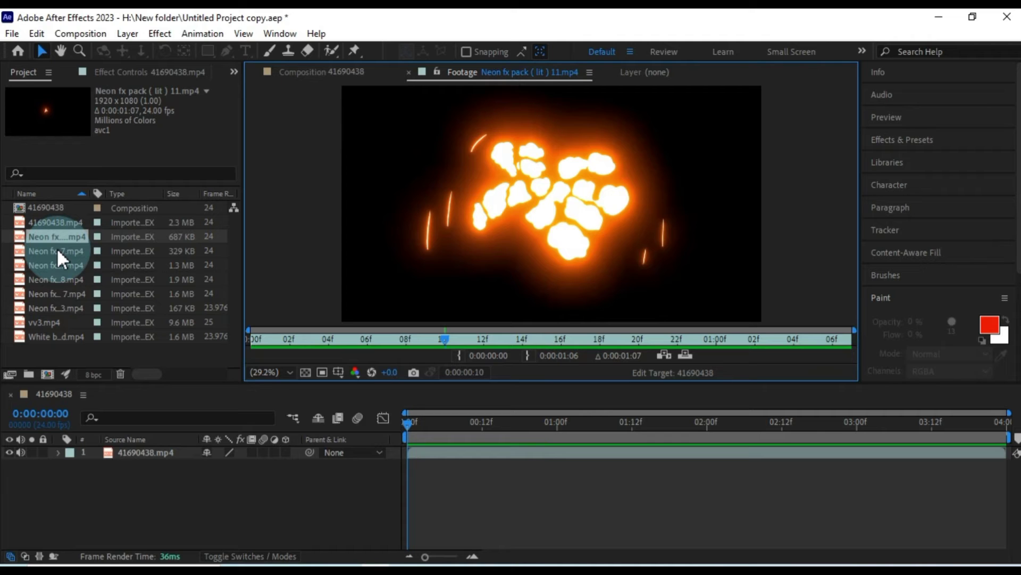
{"action": "left_click_drag", "start_coordinate": [49, 239], "coordinate": [158, 446]}
{"action": "left_click_drag", "start_coordinate": [409, 424], "coordinate": [441, 422]}
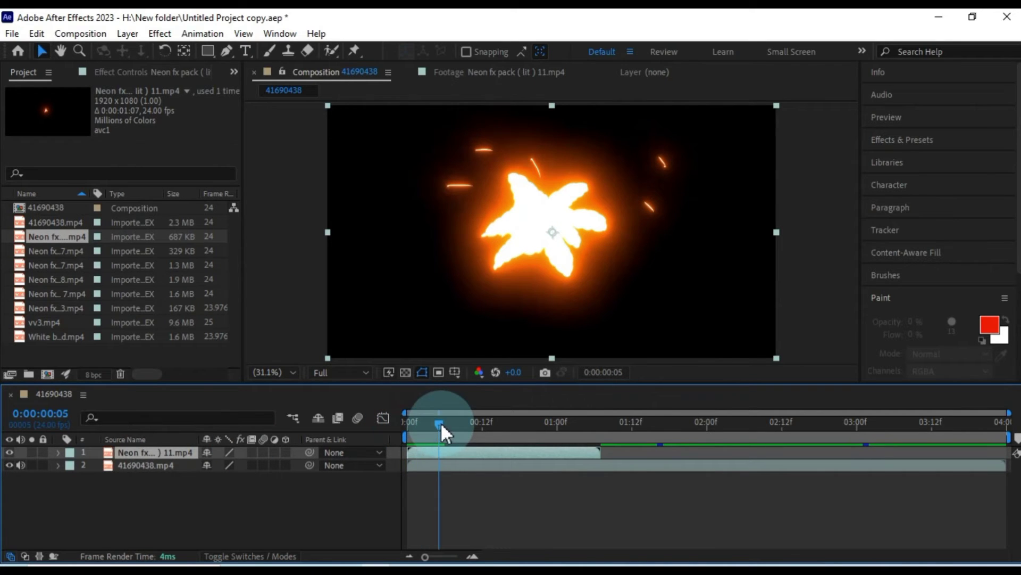
Set the neon burst layer's blending mode to Screen.
{"action": "right_click", "coordinate": [447, 461]}
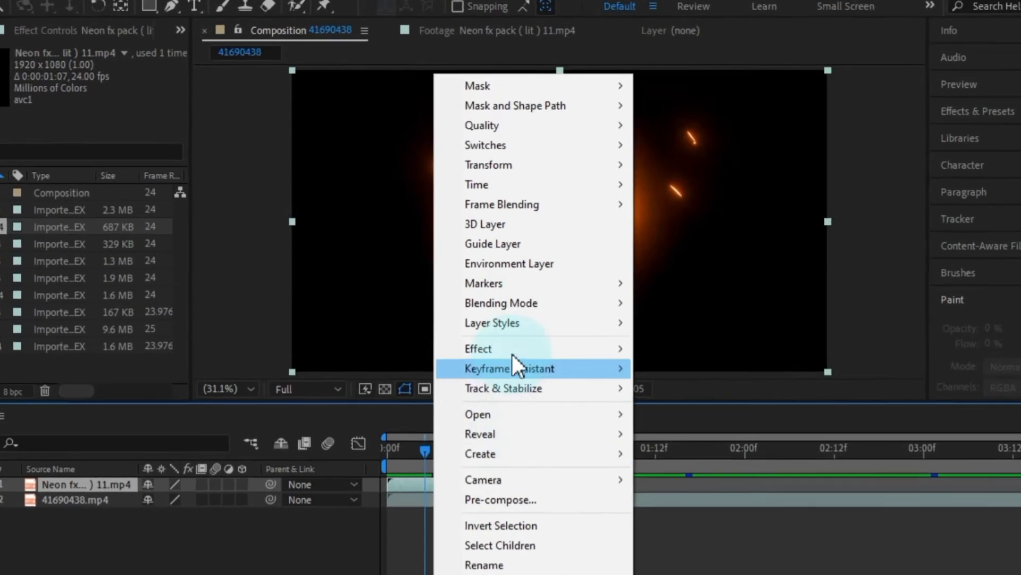
{"action": "mouse_move", "coordinate": [552, 302]}
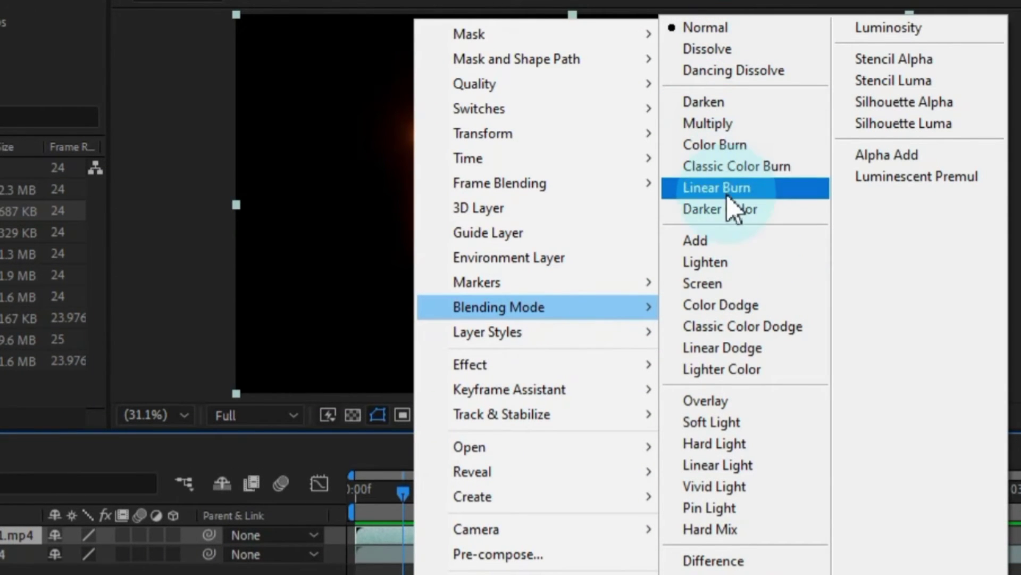
{"action": "left_click", "coordinate": [729, 290]}
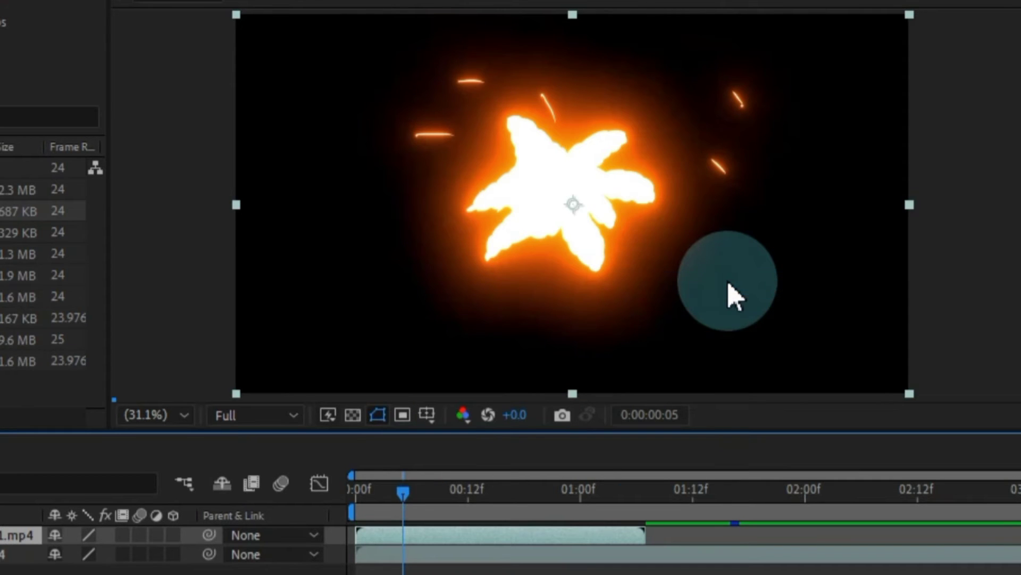
End the work area at 0:00:01:07, preview it, and return to the first frame.
{"action": "left_click_drag", "start_coordinate": [402, 514], "coordinate": [345, 527]}
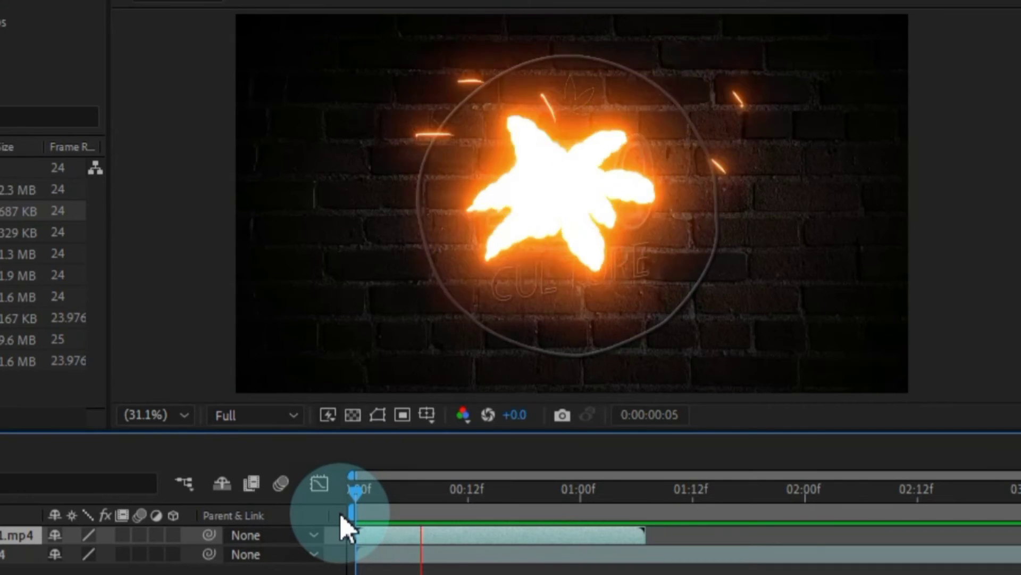
{"action": "key", "text": "space"}
{"action": "left_click", "coordinate": [377, 414]}
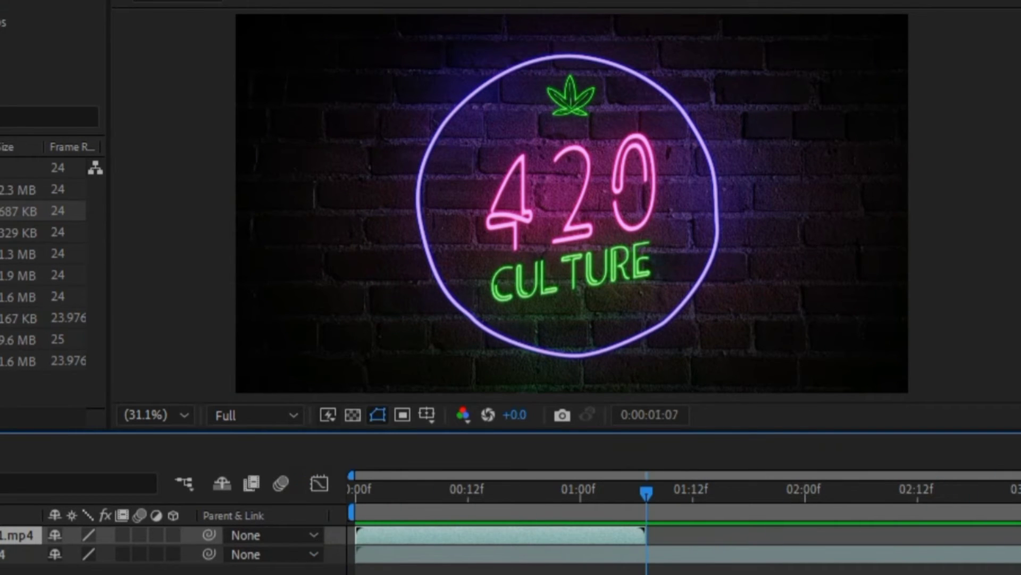
{"action": "key", "text": "n"}
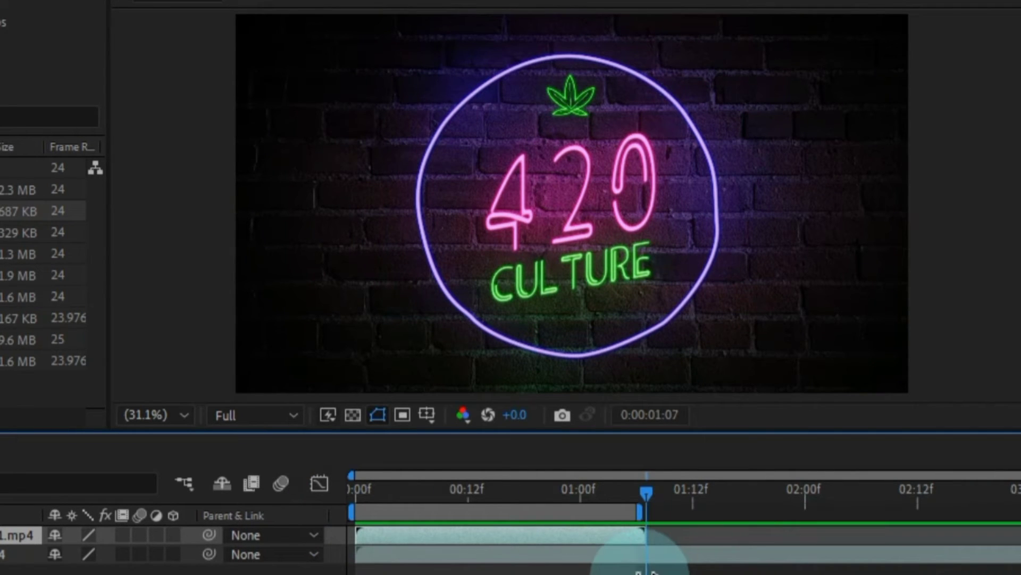
{"action": "key", "text": "space"}
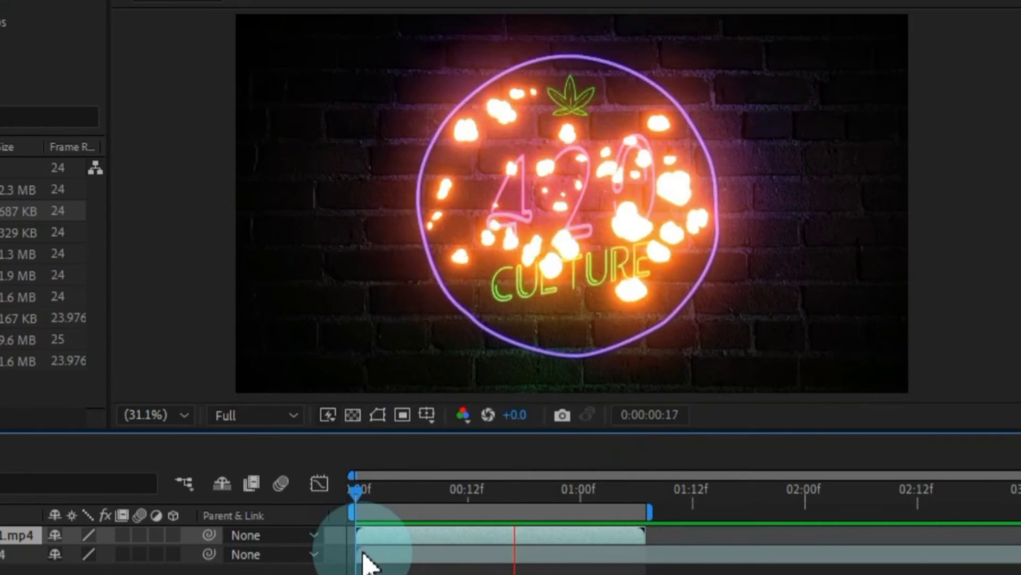
{"action": "key", "text": "space"}
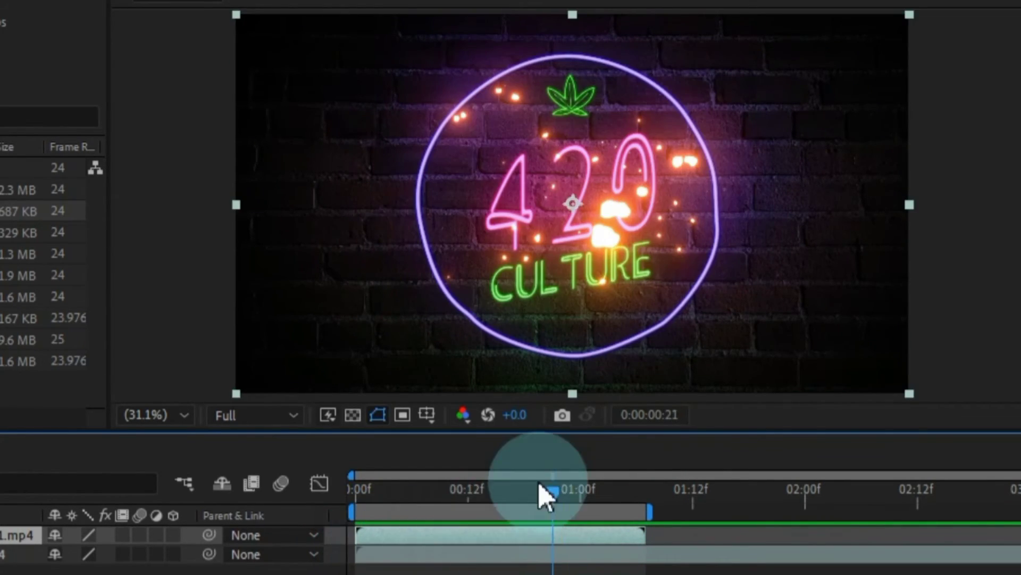
{"action": "left_click_drag", "start_coordinate": [540, 496], "coordinate": [472, 511]}
{"action": "left_click_drag", "start_coordinate": [482, 440], "coordinate": [407, 456]}
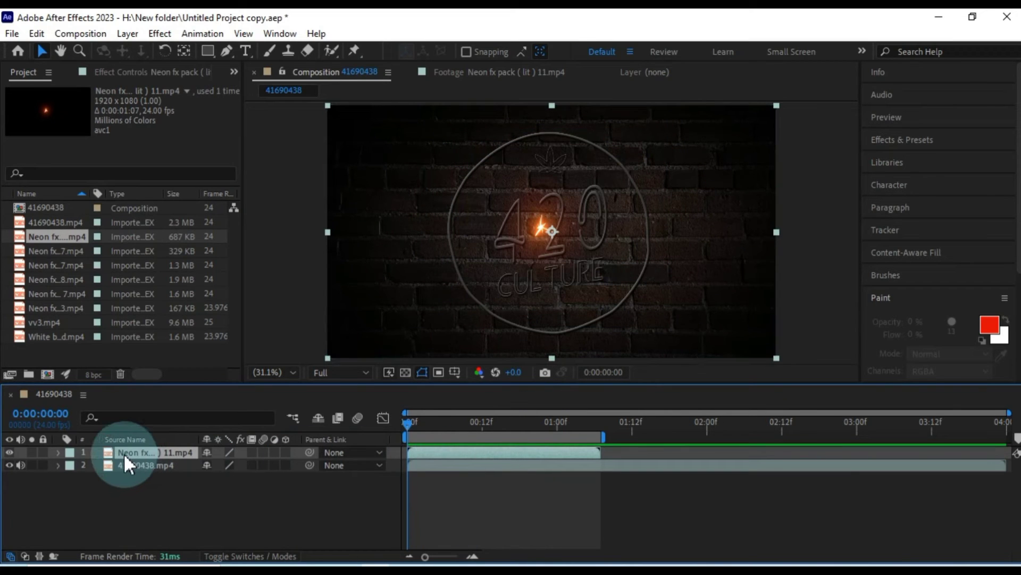
Delete the Neon fx layer and preview the White background.mp4 clip.
{"action": "key", "text": "Delete"}
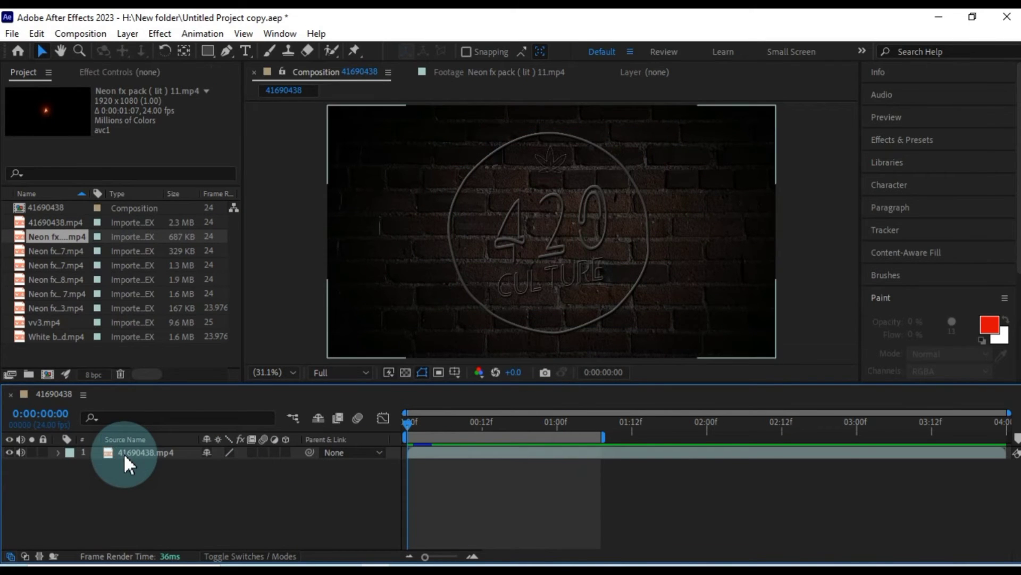
{"action": "double_click", "coordinate": [42, 336]}
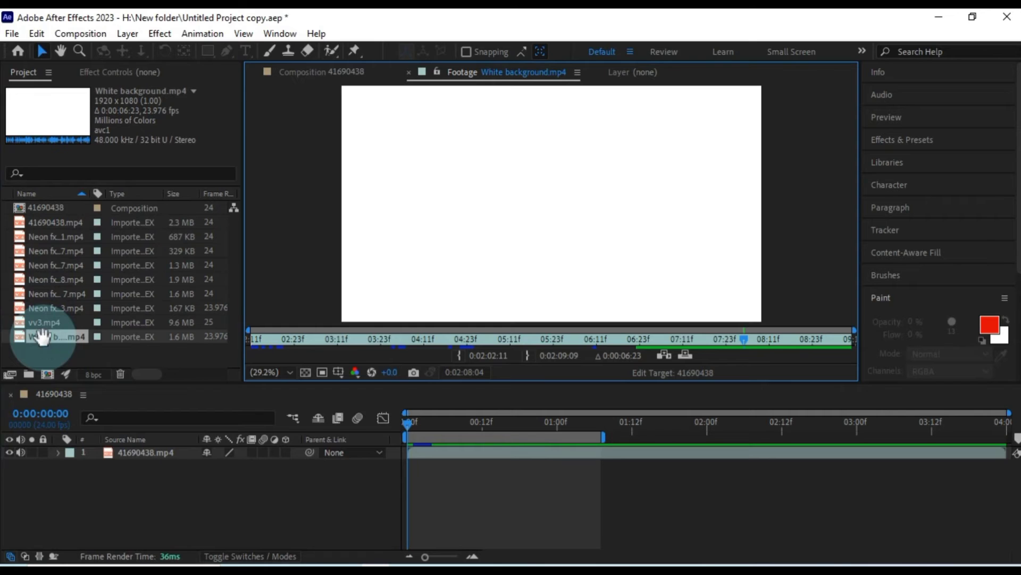
{"action": "key", "text": "space"}
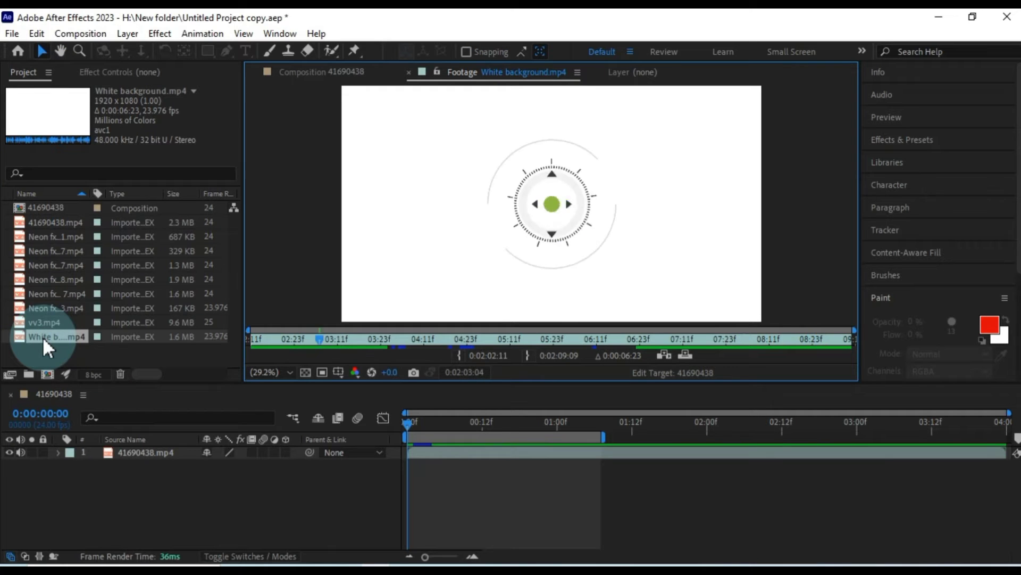
Place White background.mp4 above the logo layer and view the circle animation at frame 11.
{"action": "left_click", "coordinate": [42, 337]}
{"action": "left_click", "coordinate": [133, 452]}
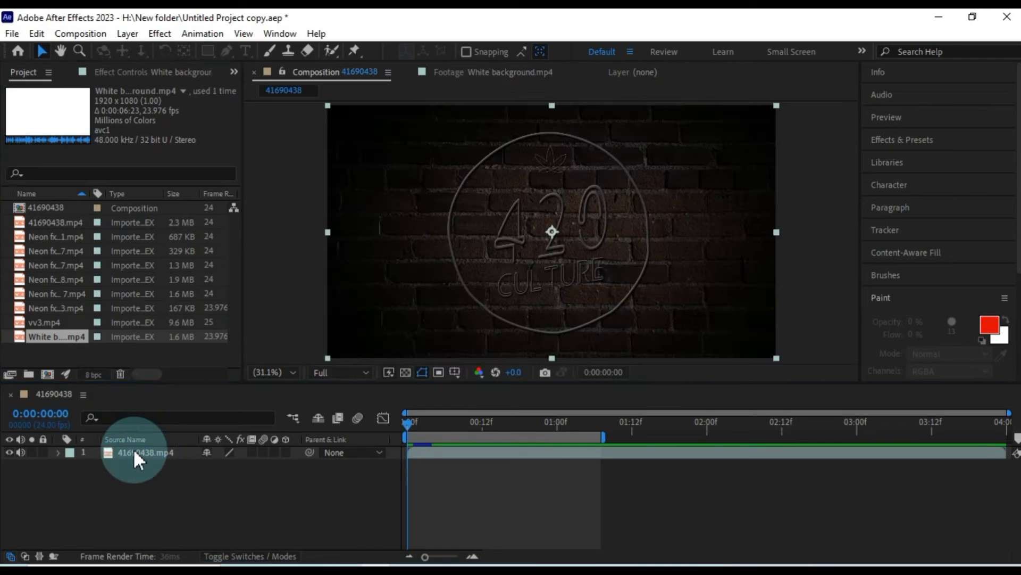
{"action": "left_click", "coordinate": [433, 435]}
{"action": "left_click_drag", "start_coordinate": [408, 423], "coordinate": [474, 430]}
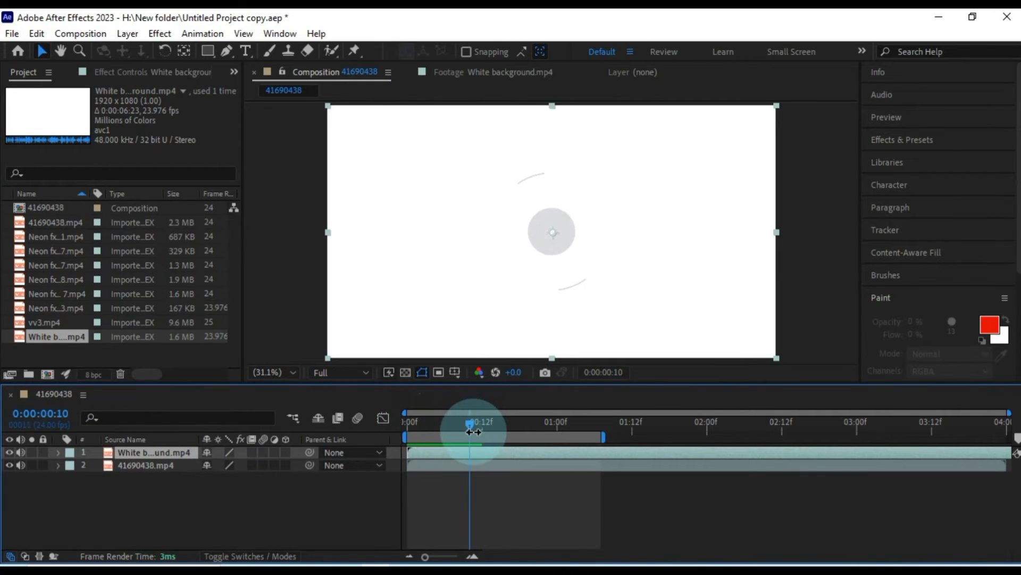
Set the White background layer's blending mode to Multiply and scrub back to the first frame.
{"action": "right_click", "coordinate": [162, 453]}
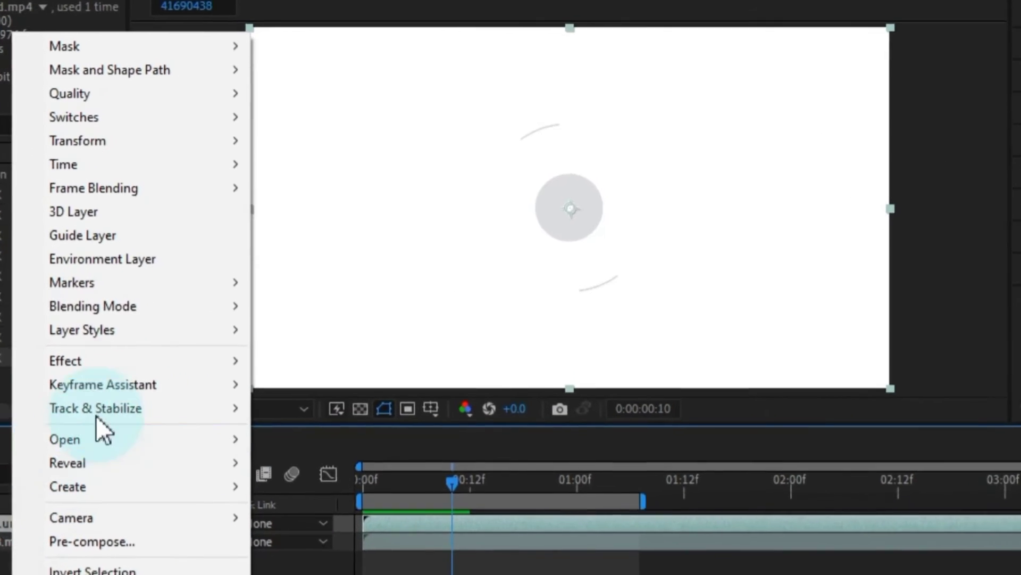
{"action": "mouse_move", "coordinate": [160, 306]}
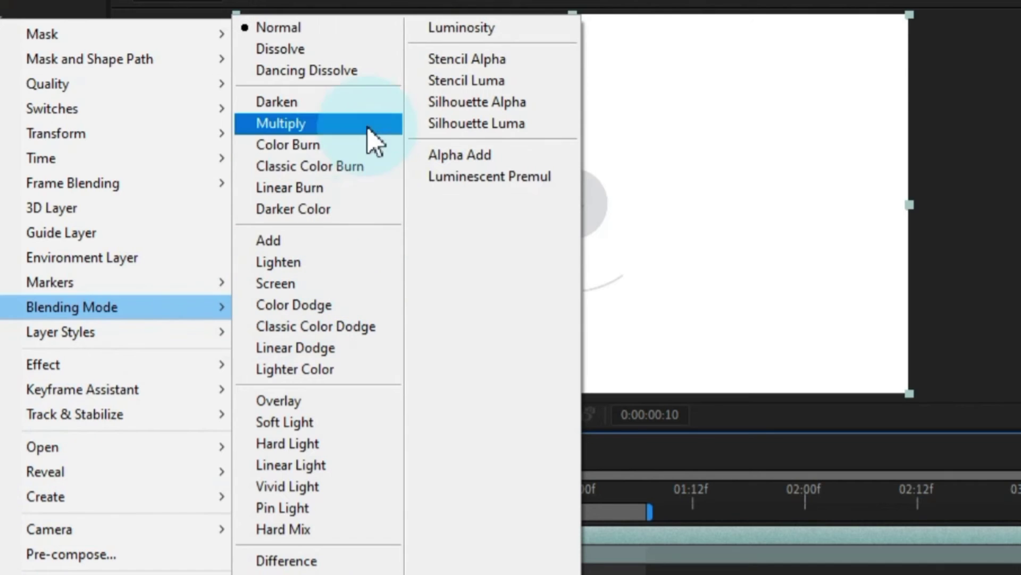
{"action": "left_click", "coordinate": [348, 134]}
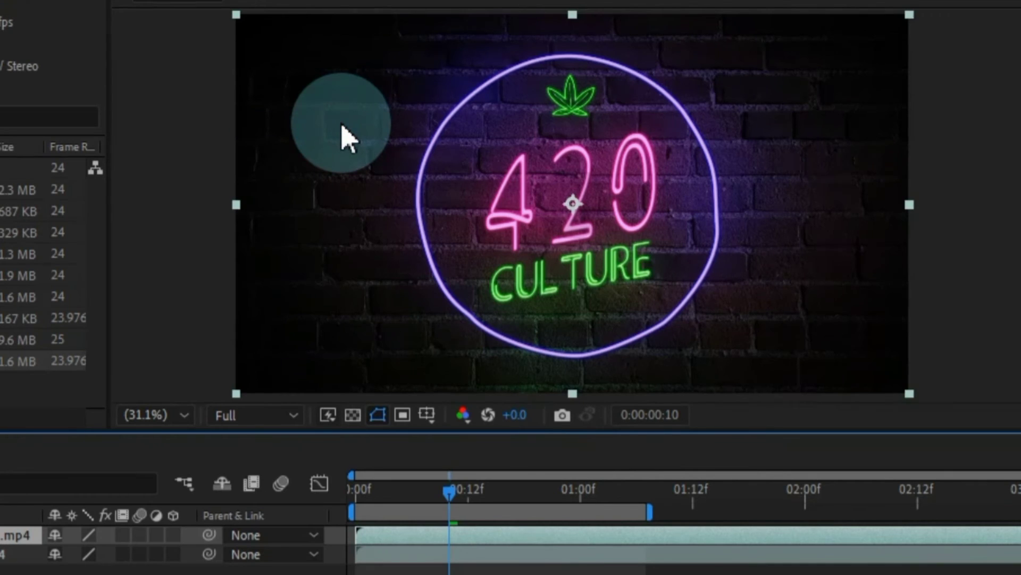
{"action": "left_click_drag", "start_coordinate": [449, 492], "coordinate": [487, 549]}
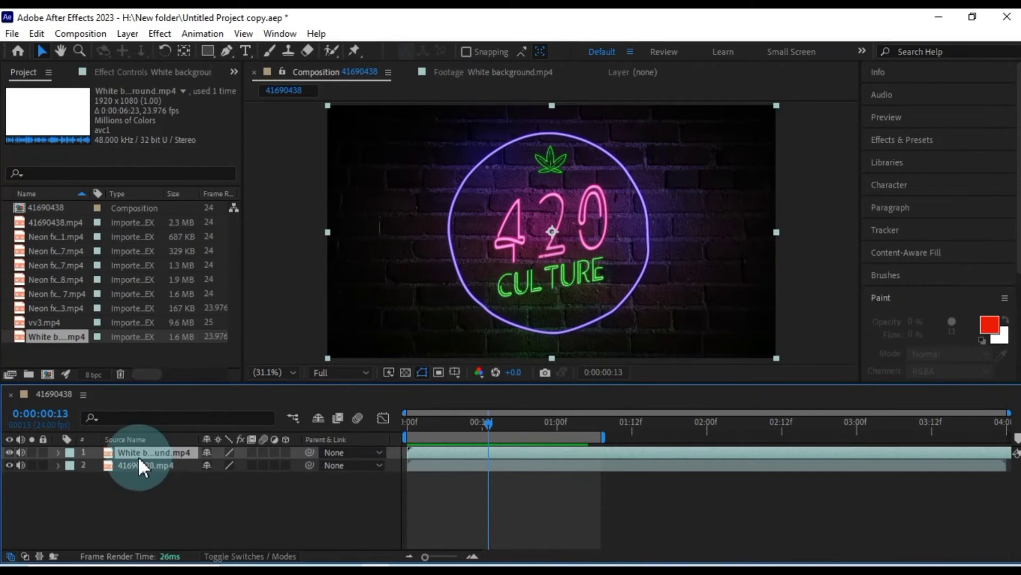
Switch the White background layer to Overlay blending and scrub to compare, ending at frame 20.
{"action": "right_click", "coordinate": [151, 451]}
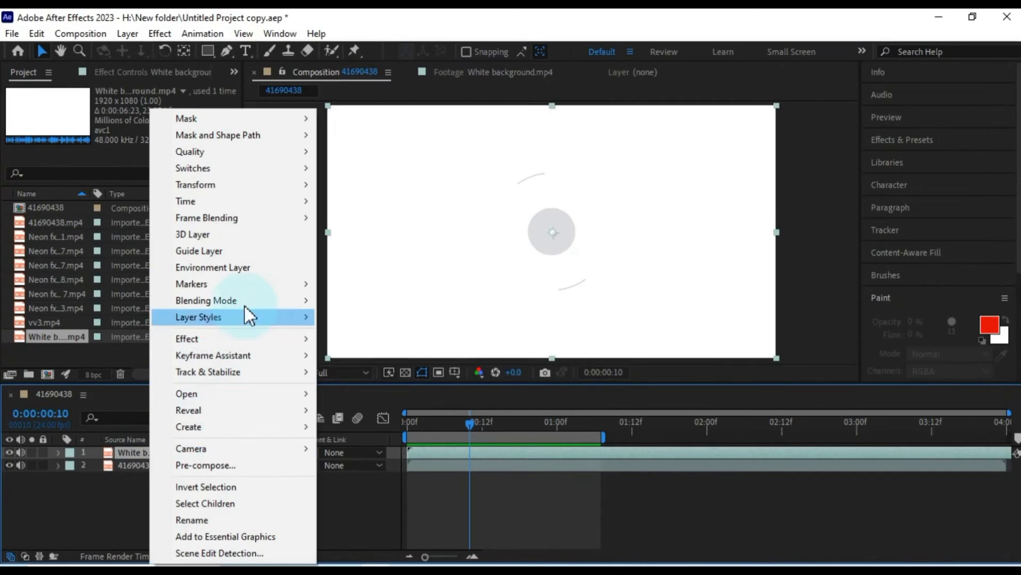
{"action": "mouse_move", "coordinate": [239, 299]}
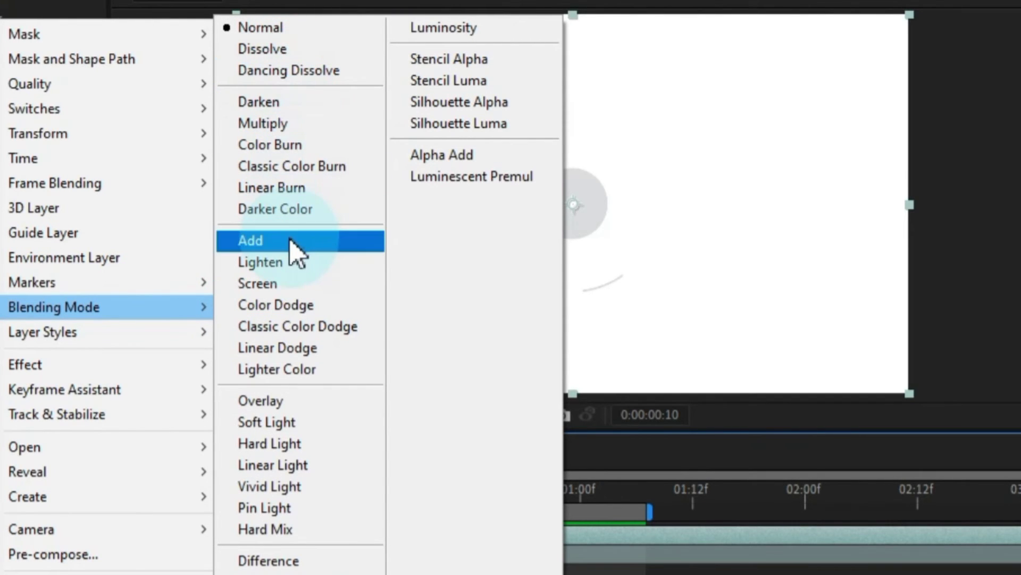
{"action": "left_click", "coordinate": [286, 403]}
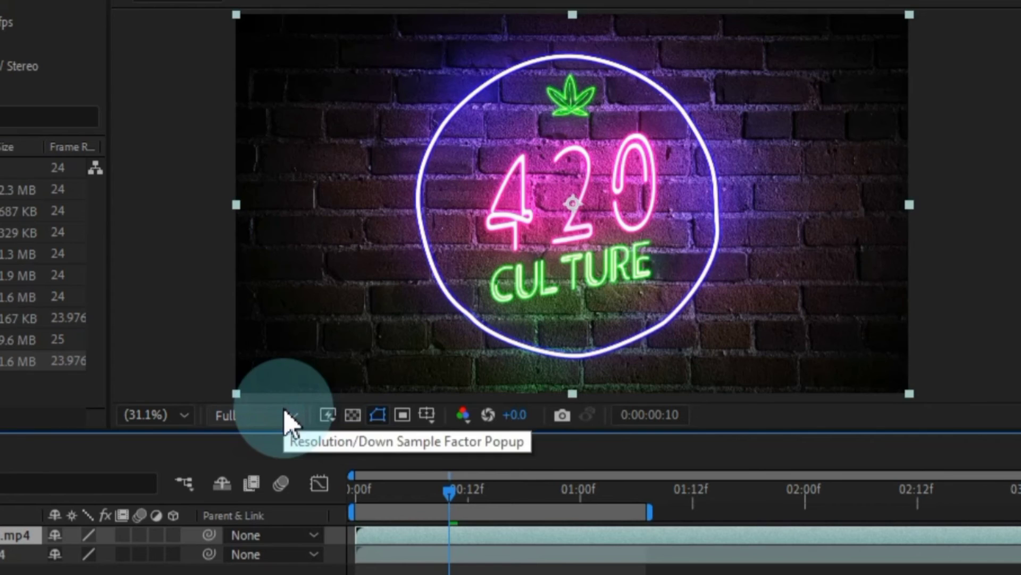
{"action": "left_click_drag", "start_coordinate": [456, 496], "coordinate": [617, 526]}
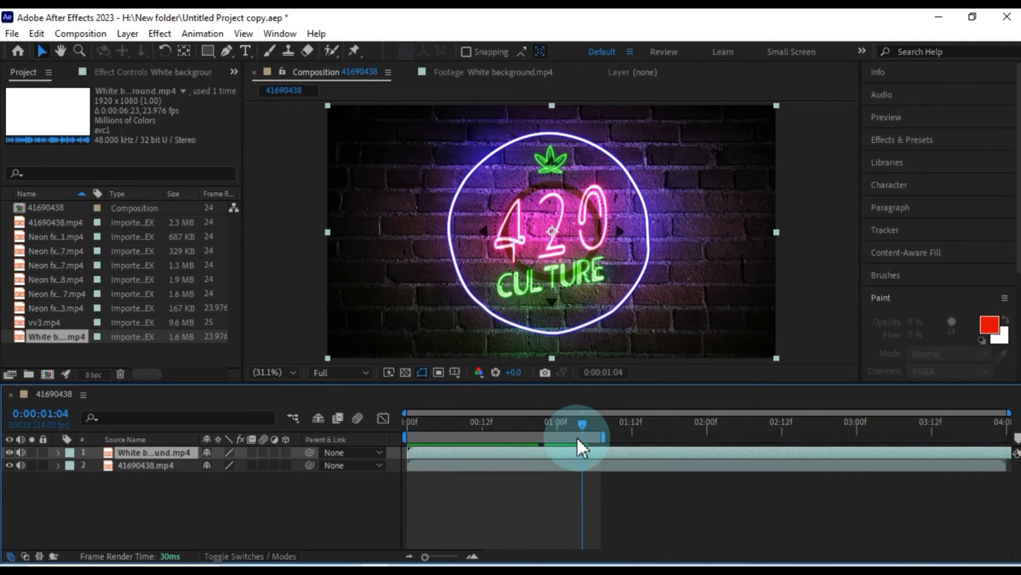
{"action": "left_click_drag", "start_coordinate": [577, 440], "coordinate": [533, 459]}
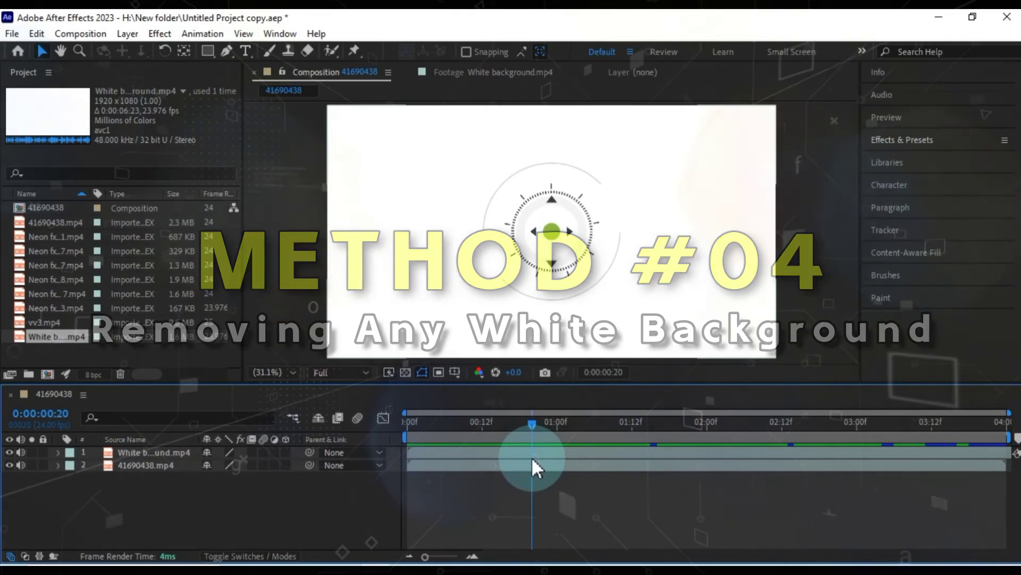
Search Effects & Presets for 'linear c' and apply Linear Color Key to White background.mp4.
{"action": "left_click_drag", "start_coordinate": [532, 459], "coordinate": [618, 399]}
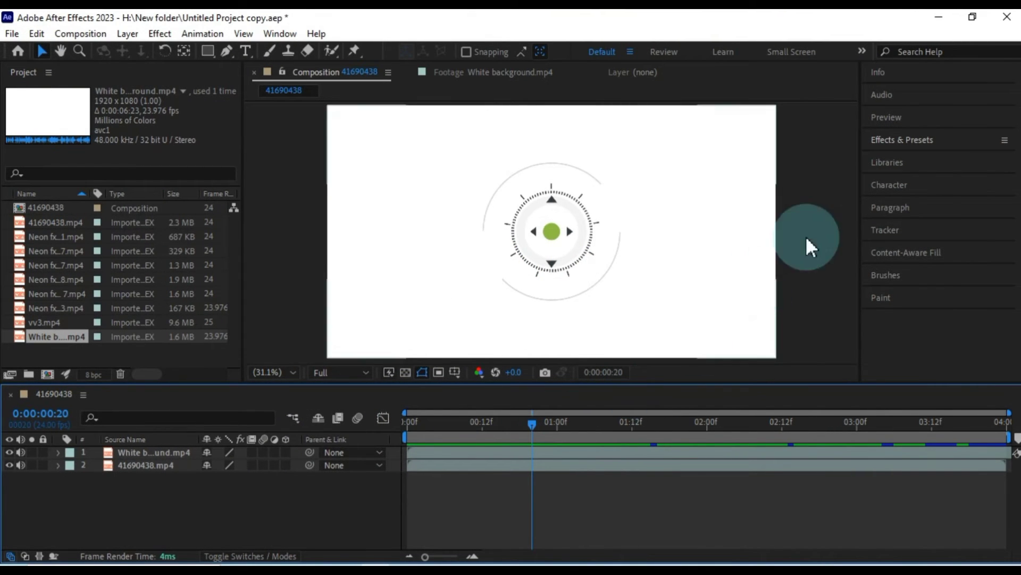
{"action": "left_click", "coordinate": [903, 141]}
{"action": "left_click", "coordinate": [913, 160]}
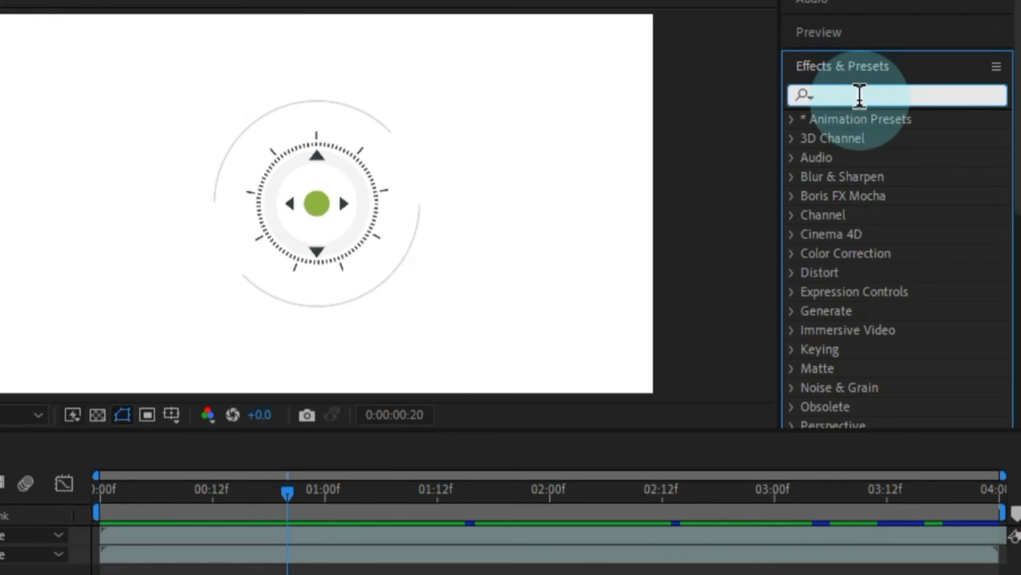
{"action": "type", "text": "linear"}
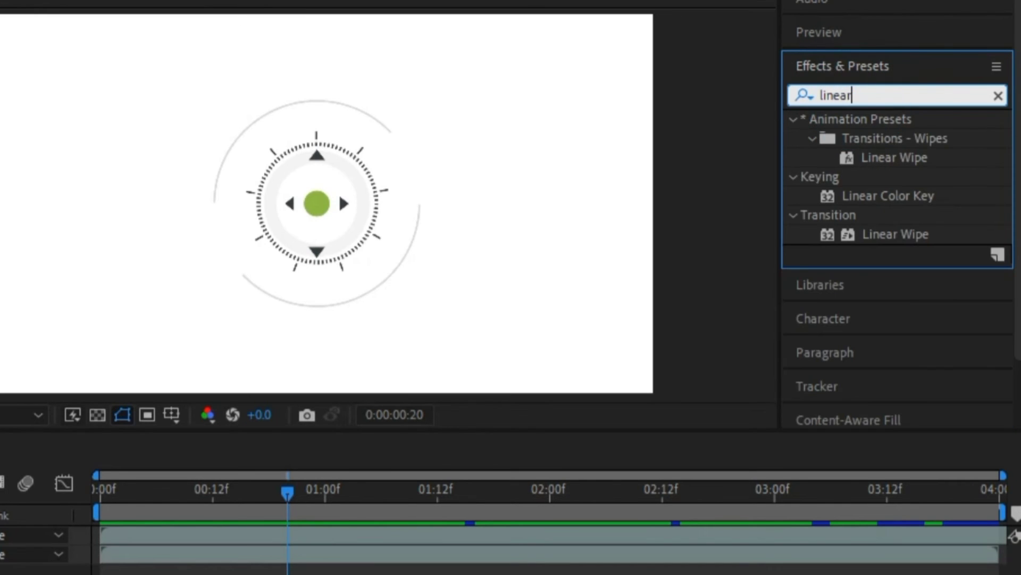
{"action": "type", "text": " c"}
{"action": "left_click", "coordinate": [860, 96]}
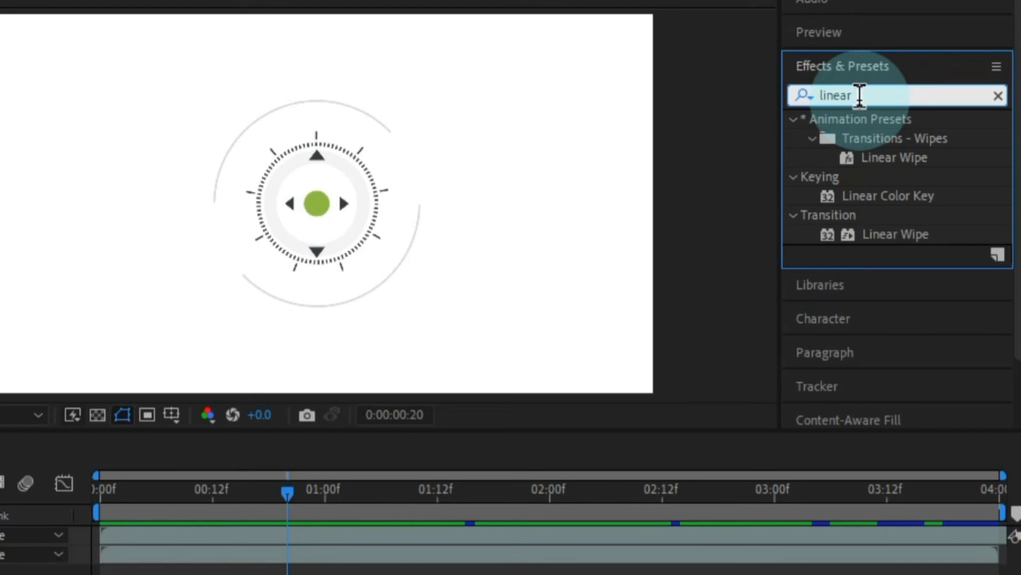
{"action": "left_click_drag", "start_coordinate": [840, 198], "coordinate": [121, 375]}
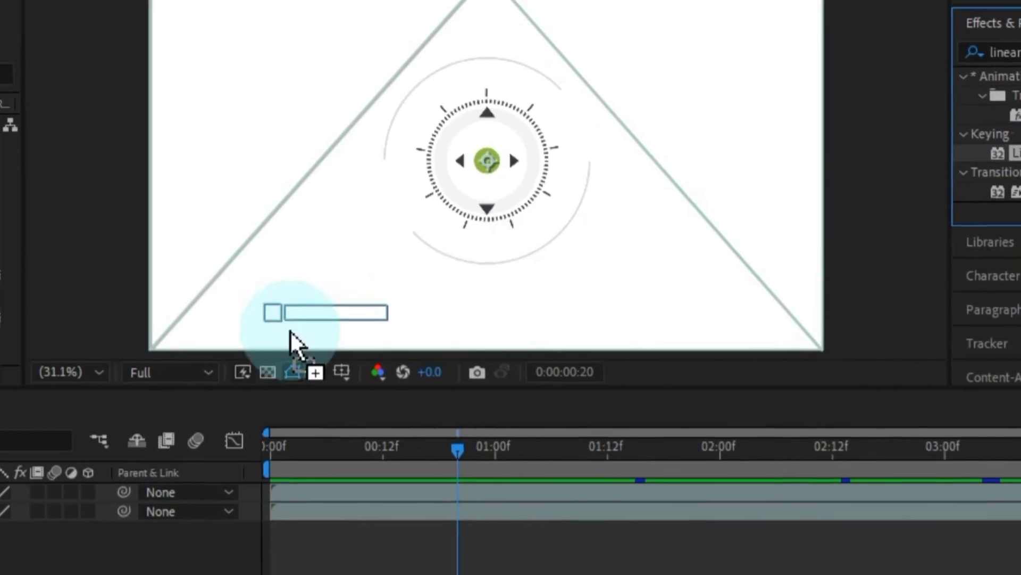
{"action": "left_click_drag", "start_coordinate": [291, 332], "coordinate": [267, 413]}
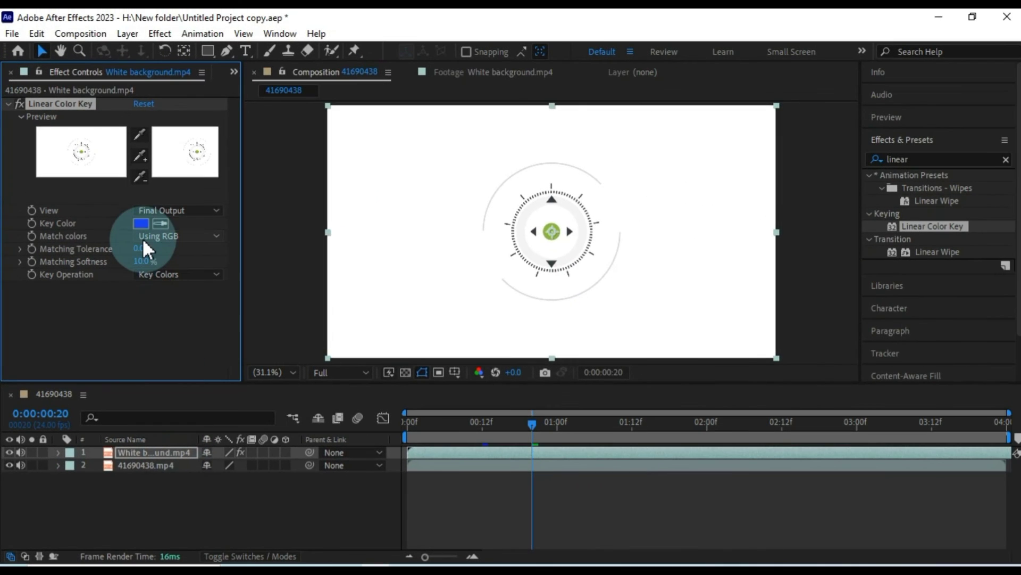
Try a different Linear Color Key colour, then undo it.
{"action": "left_click", "coordinate": [141, 223]}
{"action": "left_click_drag", "start_coordinate": [312, 422], "coordinate": [183, 376]}
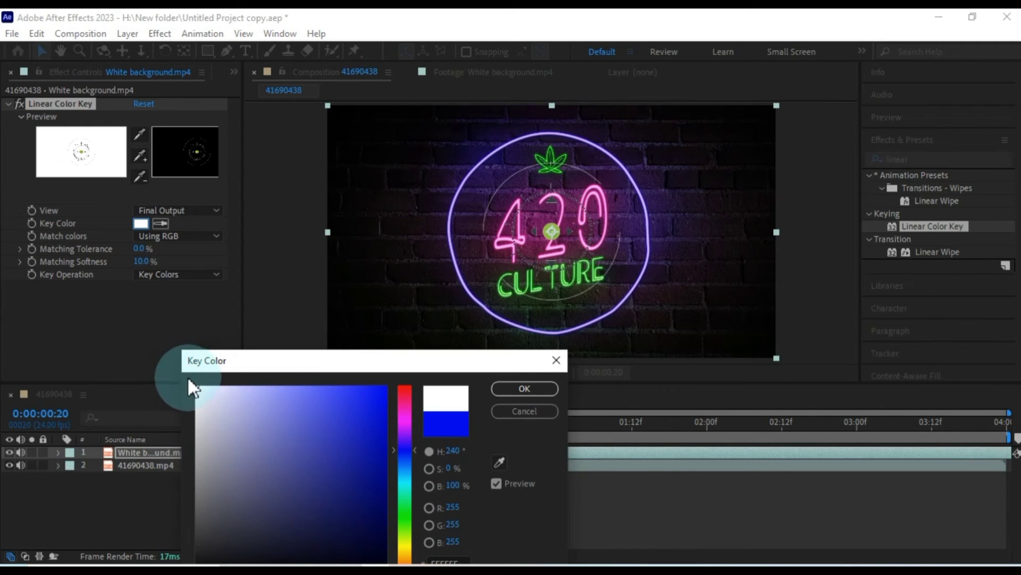
{"action": "left_click", "coordinate": [524, 389]}
{"action": "mouse_move", "coordinate": [534, 422]}
{"action": "left_mouse_down"}
{"action": "mouse_move", "coordinate": [470, 436]}
{"action": "mouse_move", "coordinate": [723, 438]}
{"action": "mouse_move", "coordinate": [543, 445]}
{"action": "mouse_move", "coordinate": [533, 434]}
{"action": "left_mouse_up"}
{"action": "key", "text": "ctrl+z"}
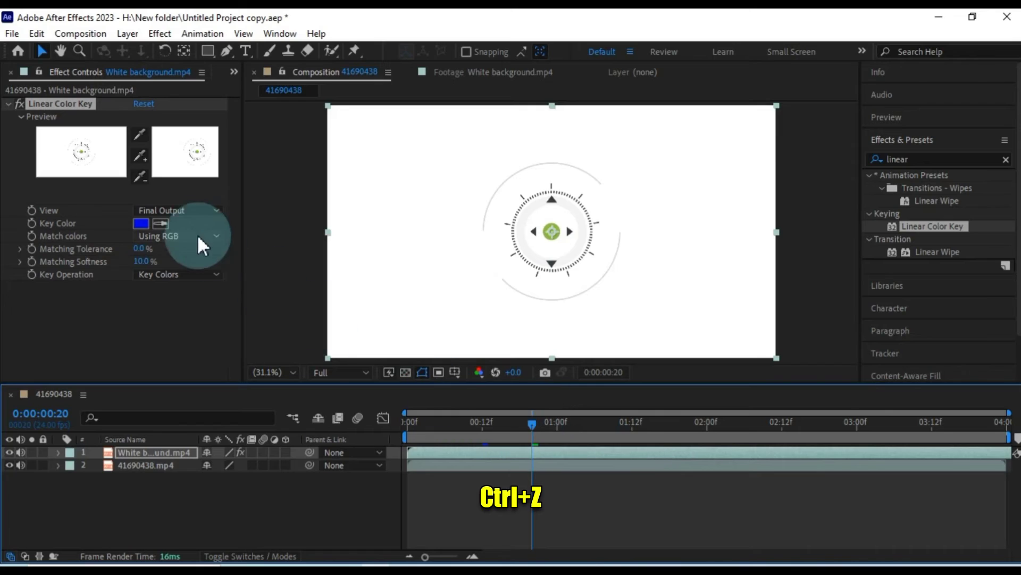
{"action": "left_click", "coordinate": [160, 223]}
Sample the white background as the key colour, check the key over time, and adjust matching tolerance.
{"action": "left_click", "coordinate": [245, 320]}
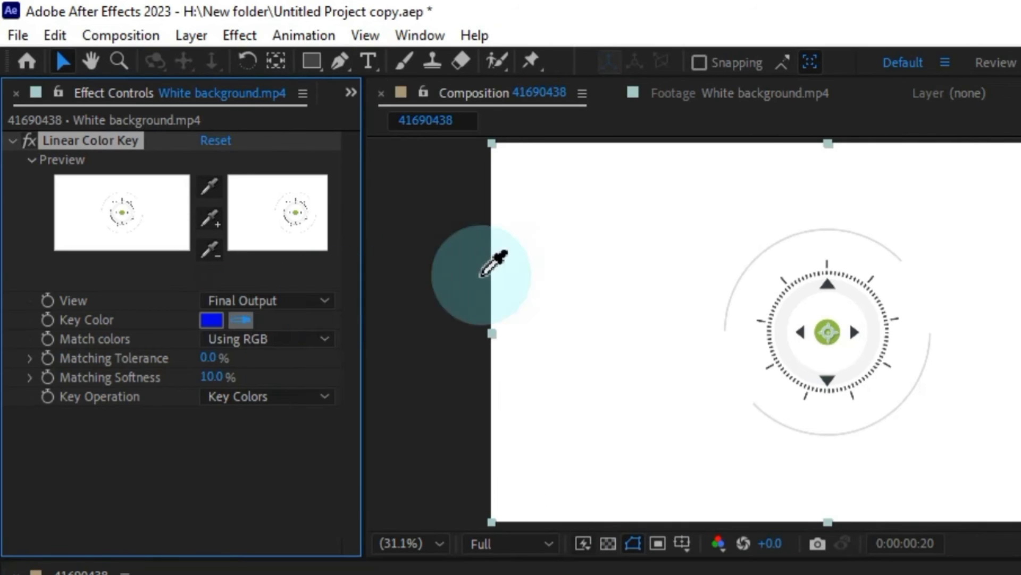
{"action": "left_click", "coordinate": [656, 234]}
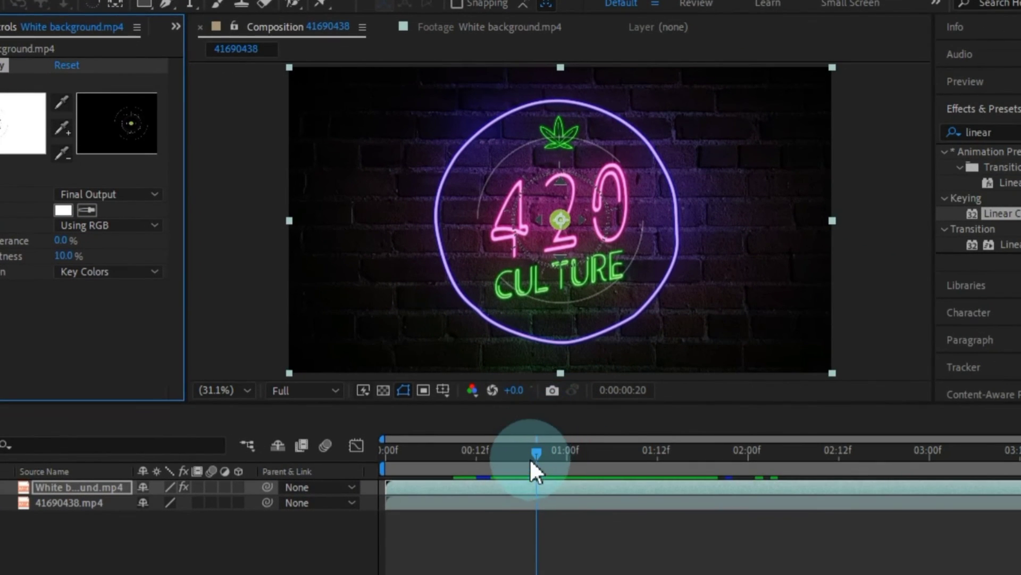
{"action": "left_click_drag", "start_coordinate": [531, 461], "coordinate": [735, 467]}
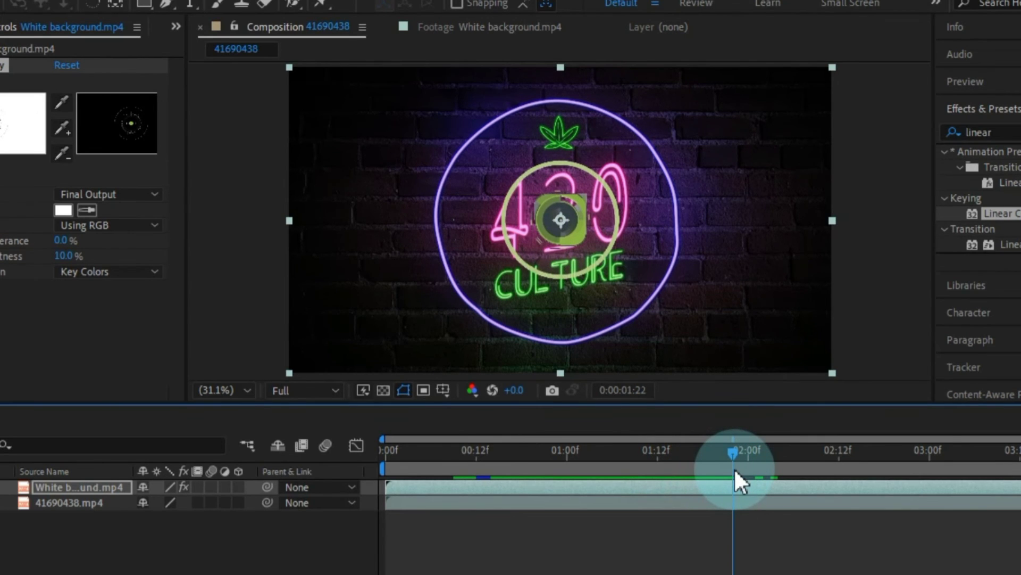
{"action": "left_click", "coordinate": [85, 252]}
{"action": "left_click_drag", "start_coordinate": [175, 326], "coordinate": [206, 358]}
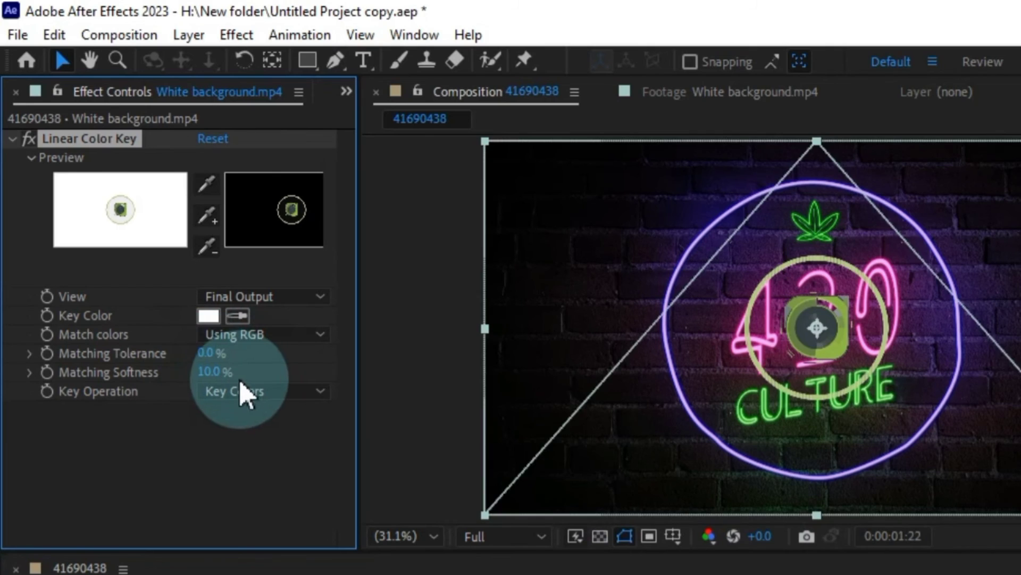
{"action": "left_click", "coordinate": [254, 391]}
{"action": "left_click", "coordinate": [261, 450]}
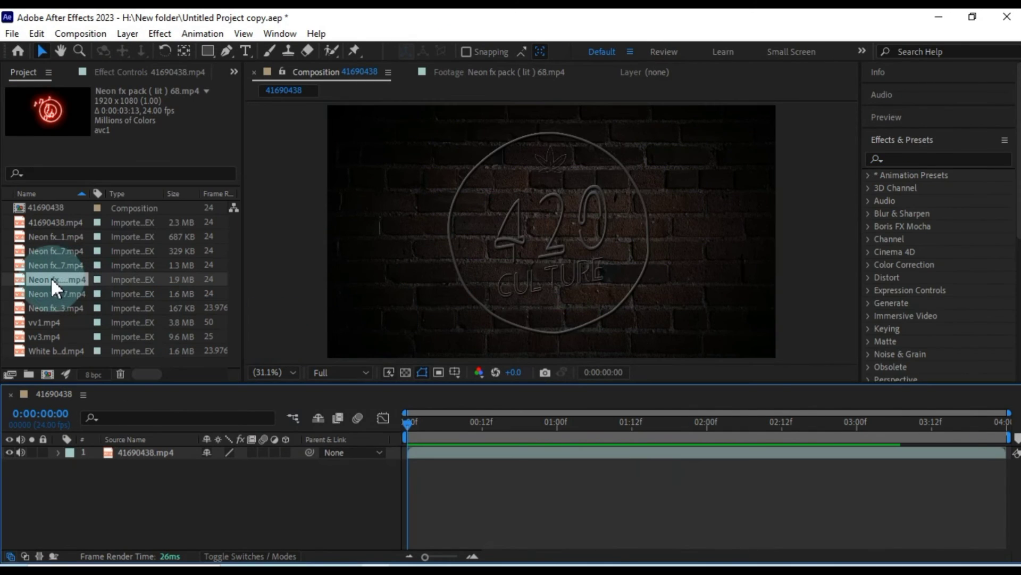
Preview Neon fx pack ( lit ) 68 and add it as the top layer, viewing frame 19.
{"action": "double_click", "coordinate": [50, 278]}
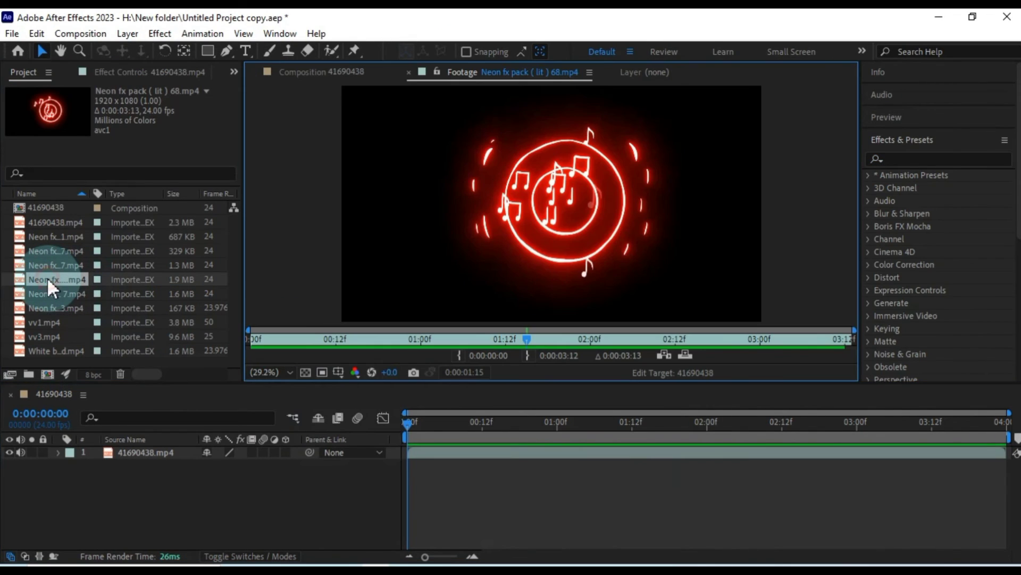
{"action": "left_click", "coordinate": [141, 449]}
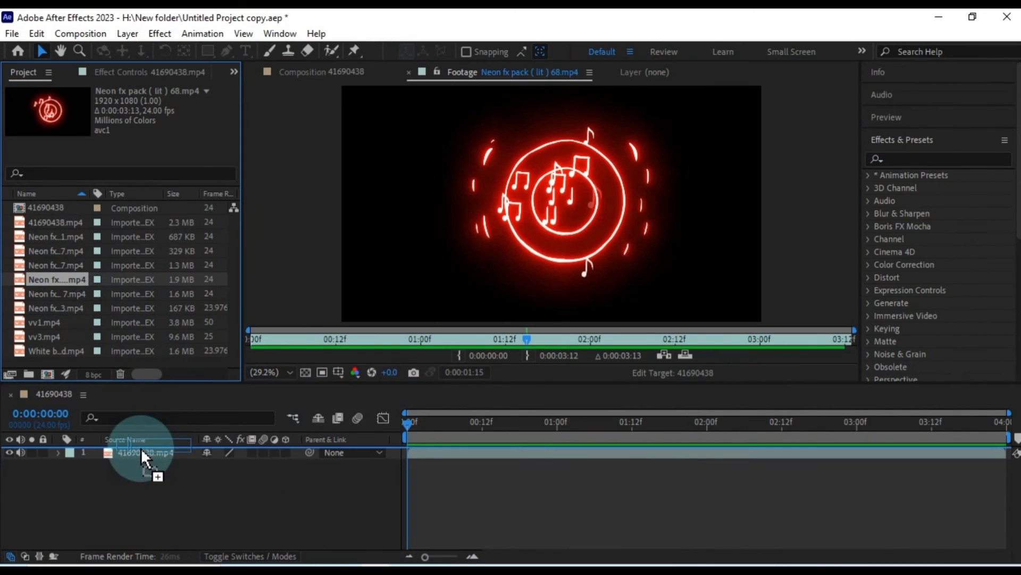
{"action": "left_click_drag", "start_coordinate": [139, 449], "coordinate": [139, 449]}
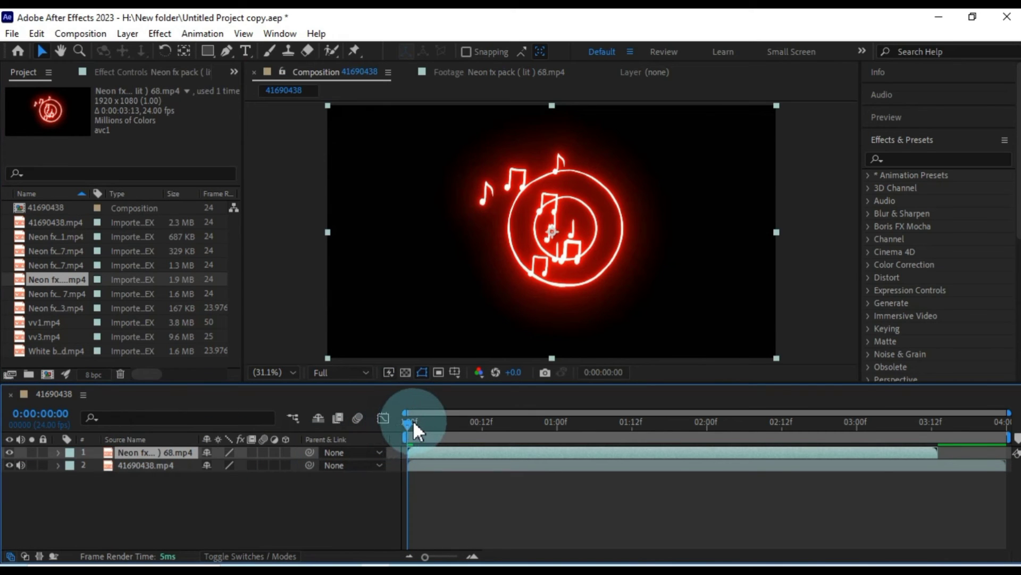
{"action": "left_click_drag", "start_coordinate": [410, 422], "coordinate": [466, 435]}
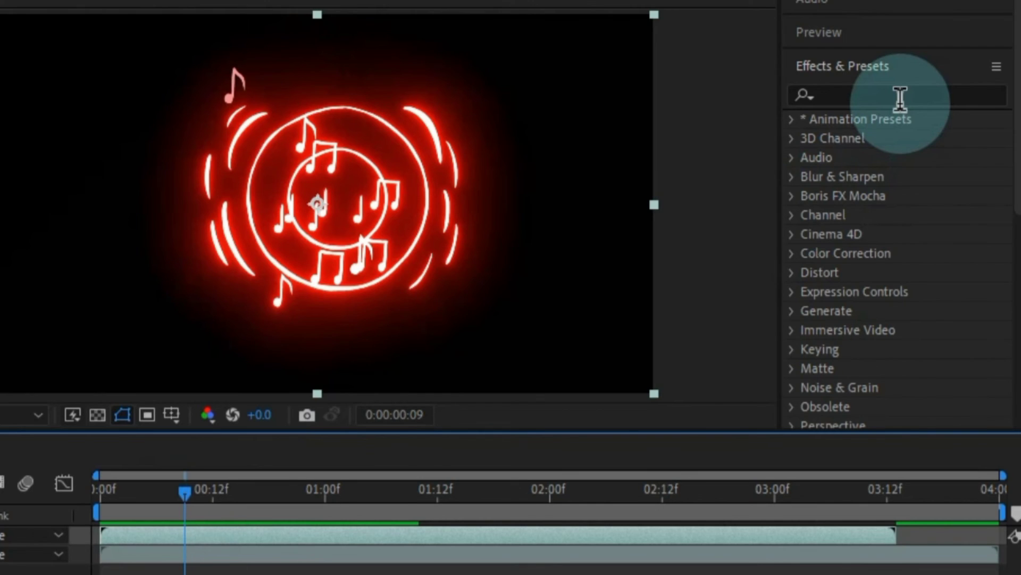
Apply Keying > Linear Color Key to the Neon fx pack 68 layer.
{"action": "left_click", "coordinate": [795, 349]}
{"action": "scroll", "coordinate": [851, 364], "scroll_direction": "down", "scroll_amount": 3}
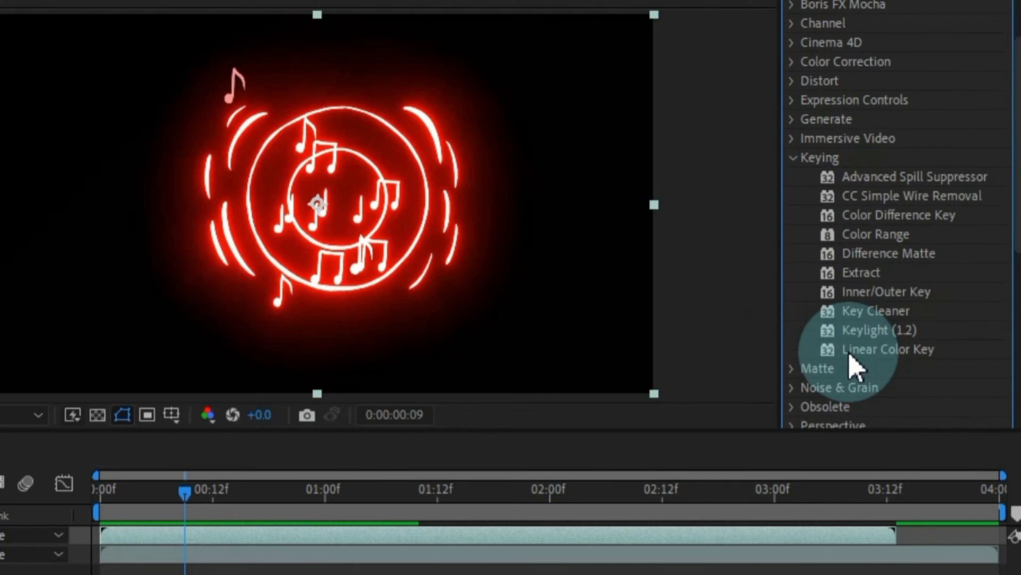
{"action": "left_click_drag", "start_coordinate": [904, 349], "coordinate": [268, 409]}
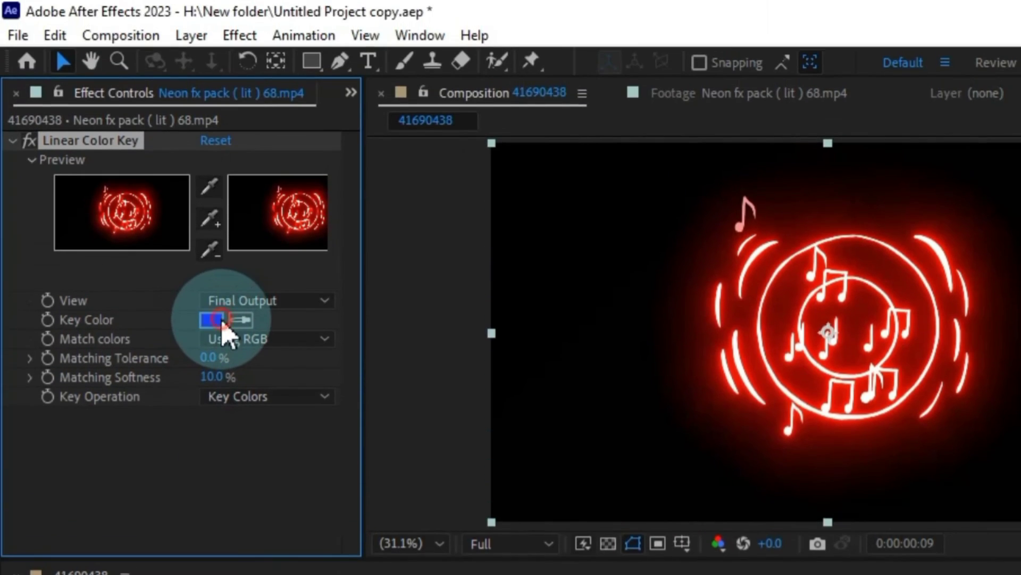
Set the Linear Color Key colour to pure black 000000.
{"action": "left_click", "coordinate": [211, 63]}
{"action": "left_click_drag", "start_coordinate": [354, 362], "coordinate": [187, 182]}
{"action": "mouse_move", "coordinate": [99, 224]}
{"action": "left_mouse_down"}
{"action": "mouse_move", "coordinate": [149, 388]}
{"action": "mouse_move", "coordinate": [210, 410]}
{"action": "mouse_move", "coordinate": [244, 438]}
{"action": "mouse_move", "coordinate": [217, 400]}
{"action": "left_mouse_up"}
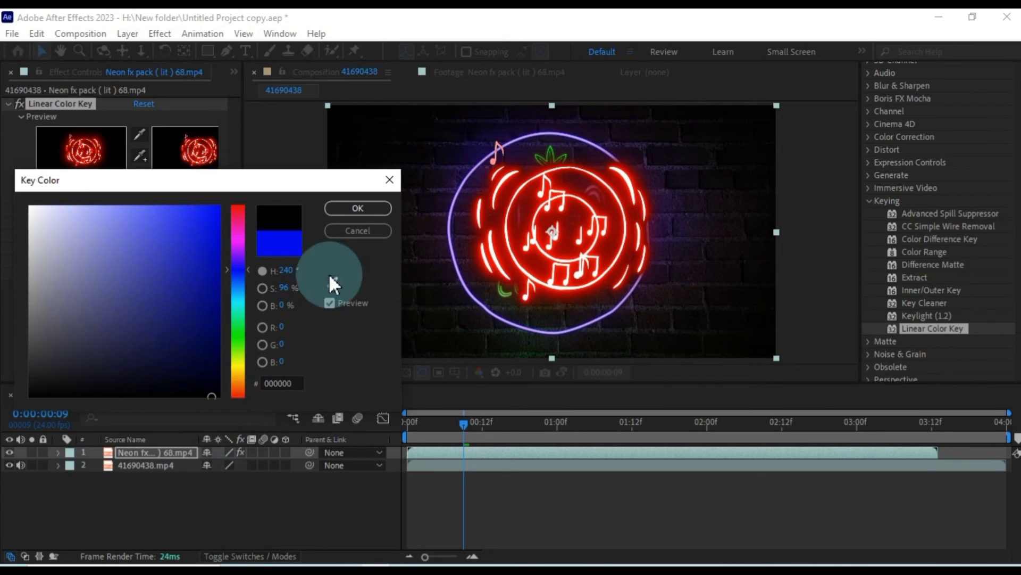
{"action": "left_click", "coordinate": [370, 207]}
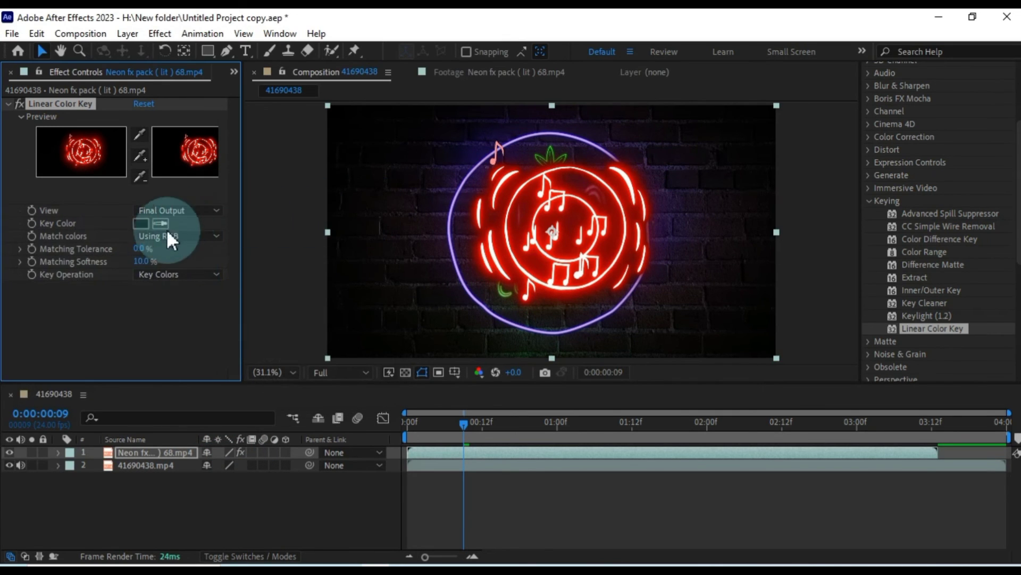
Try Hue and Chroma colour matching, then keep Using RGB.
{"action": "left_click", "coordinate": [178, 261]}
{"action": "left_click", "coordinate": [231, 331]}
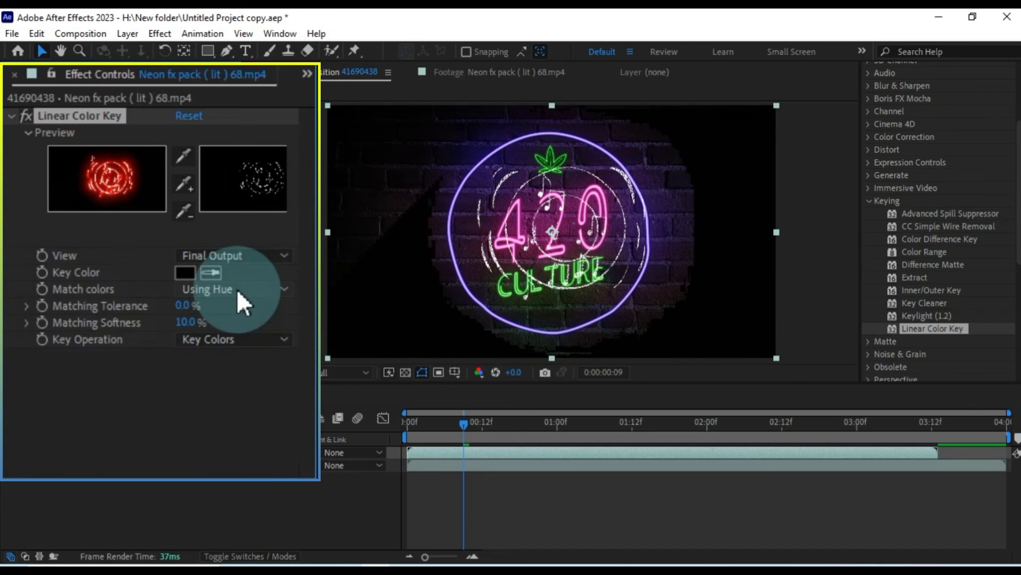
{"action": "left_click", "coordinate": [238, 289]}
{"action": "left_click", "coordinate": [238, 353]}
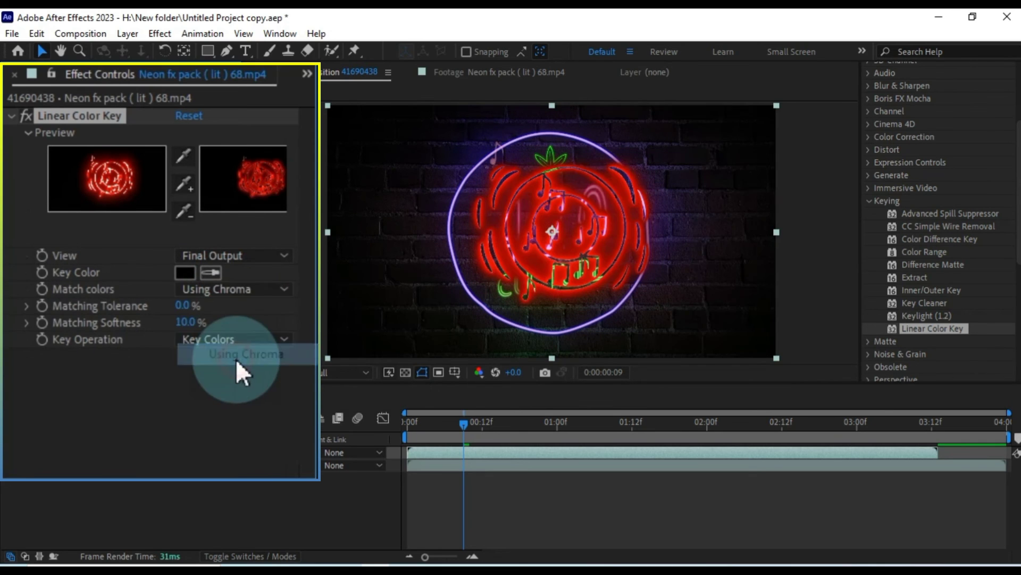
{"action": "left_click", "coordinate": [259, 287]}
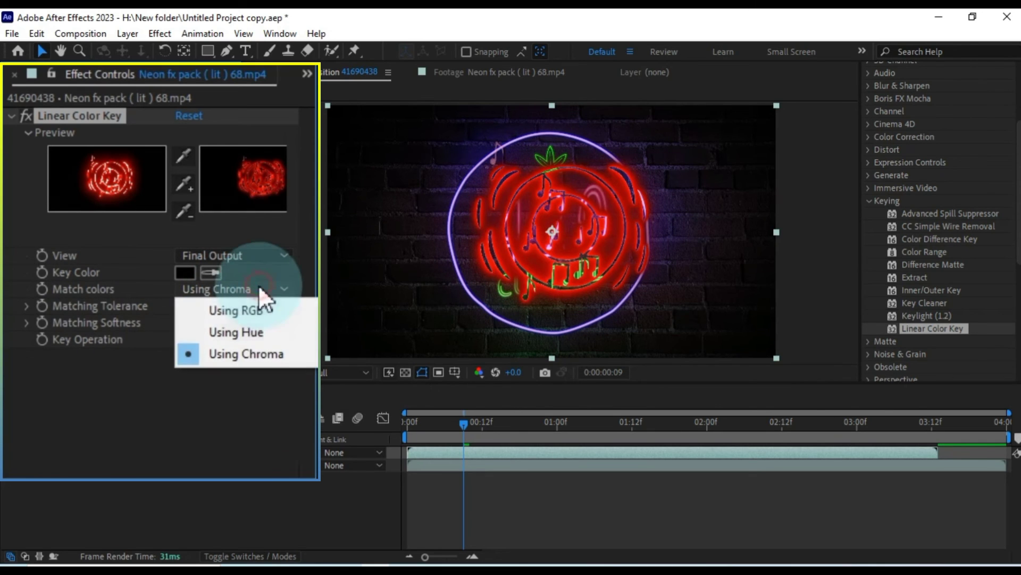
{"action": "left_click", "coordinate": [248, 311]}
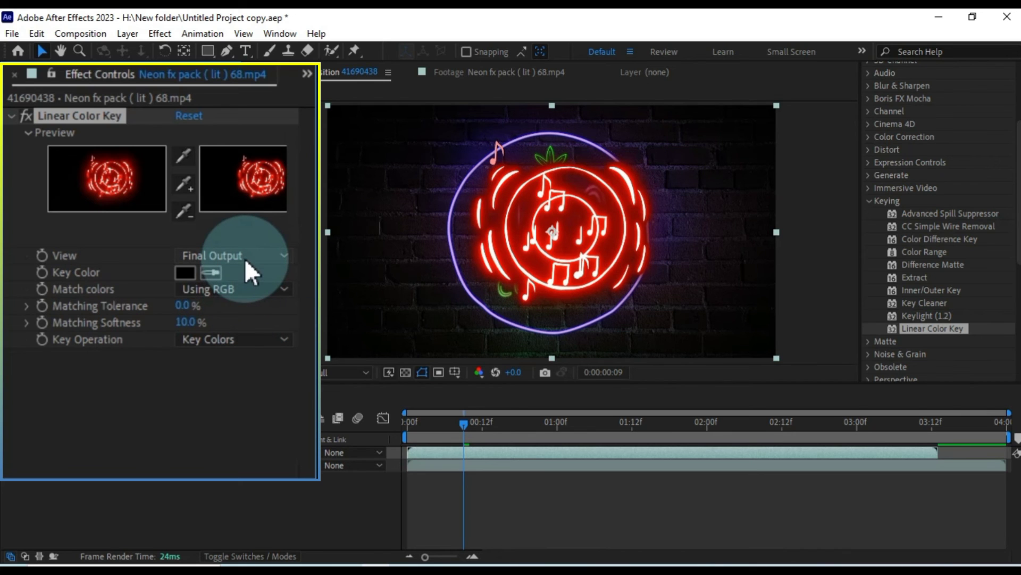
Set Matching Softness to 31% and preview the composition from the start.
{"action": "left_click_drag", "start_coordinate": [189, 304], "coordinate": [214, 315]}
{"action": "mouse_move", "coordinate": [200, 318]}
{"action": "left_mouse_down"}
{"action": "mouse_move", "coordinate": [167, 319]}
{"action": "mouse_move", "coordinate": [187, 314]}
{"action": "left_mouse_up"}
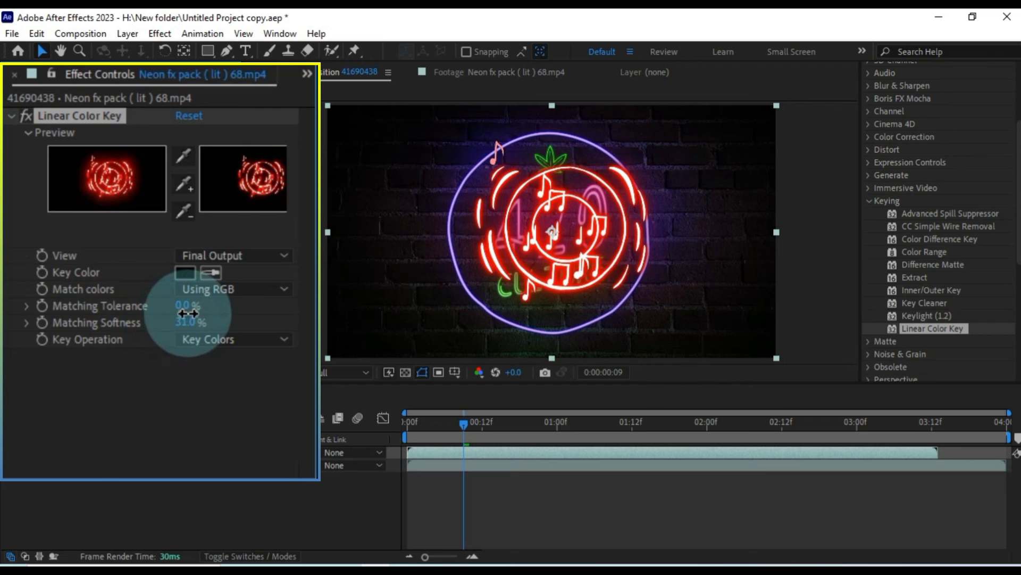
{"action": "left_click_drag", "start_coordinate": [464, 422], "coordinate": [393, 430]}
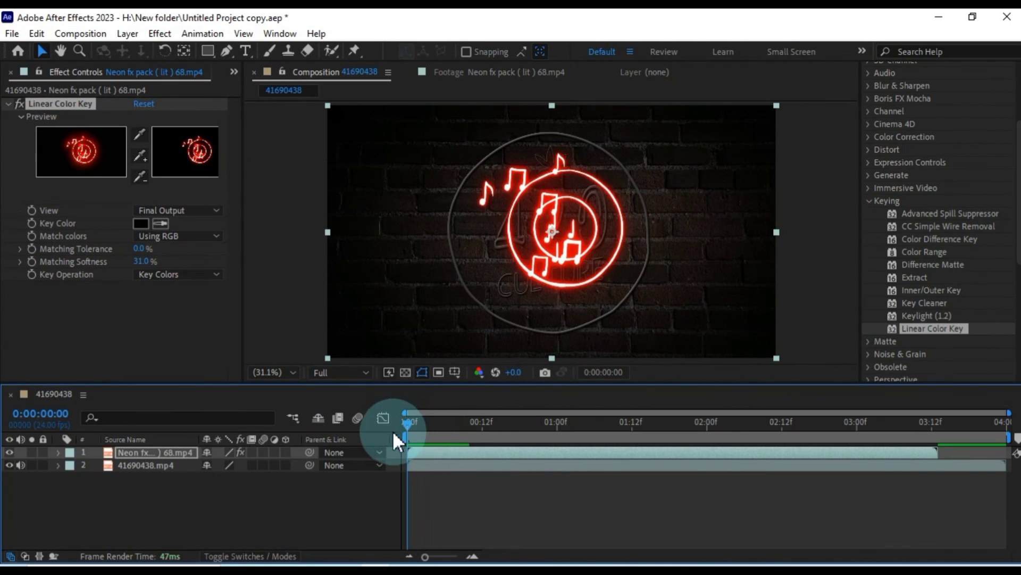
{"action": "left_click", "coordinate": [511, 519]}
{"action": "key", "text": "space"}
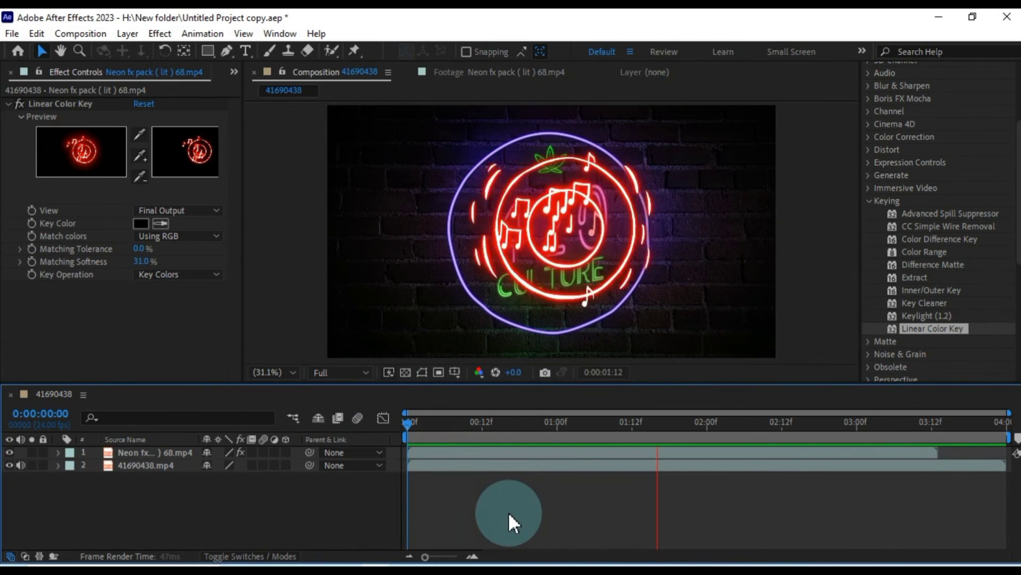